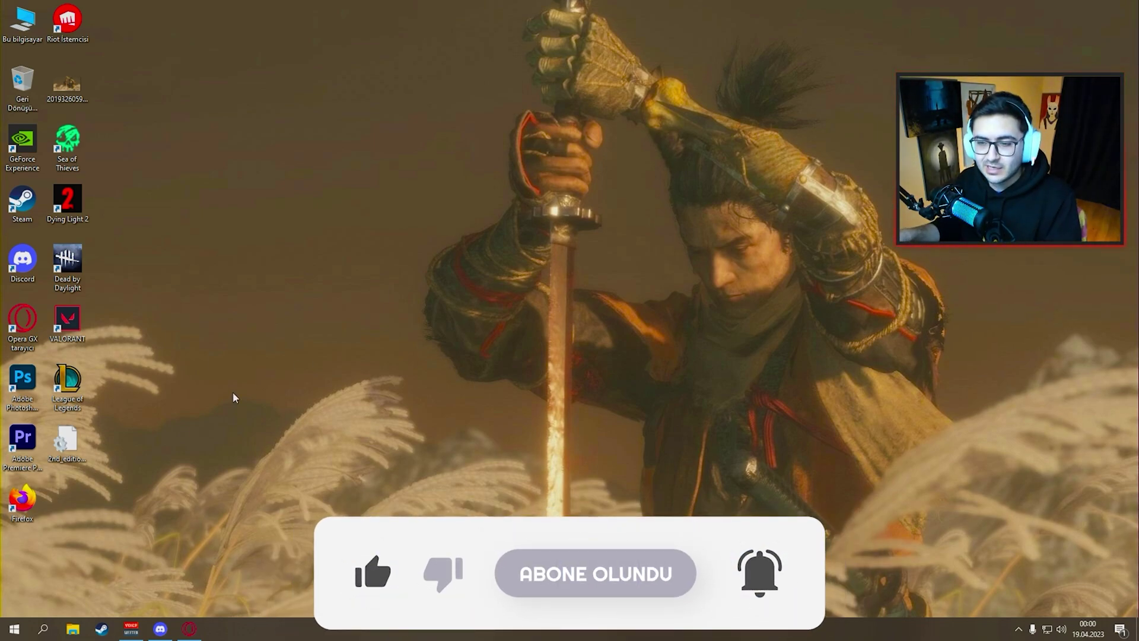
Switch to Steam, open its in-game settings and review the position options for the in-game FPS counter.
click(102, 629)
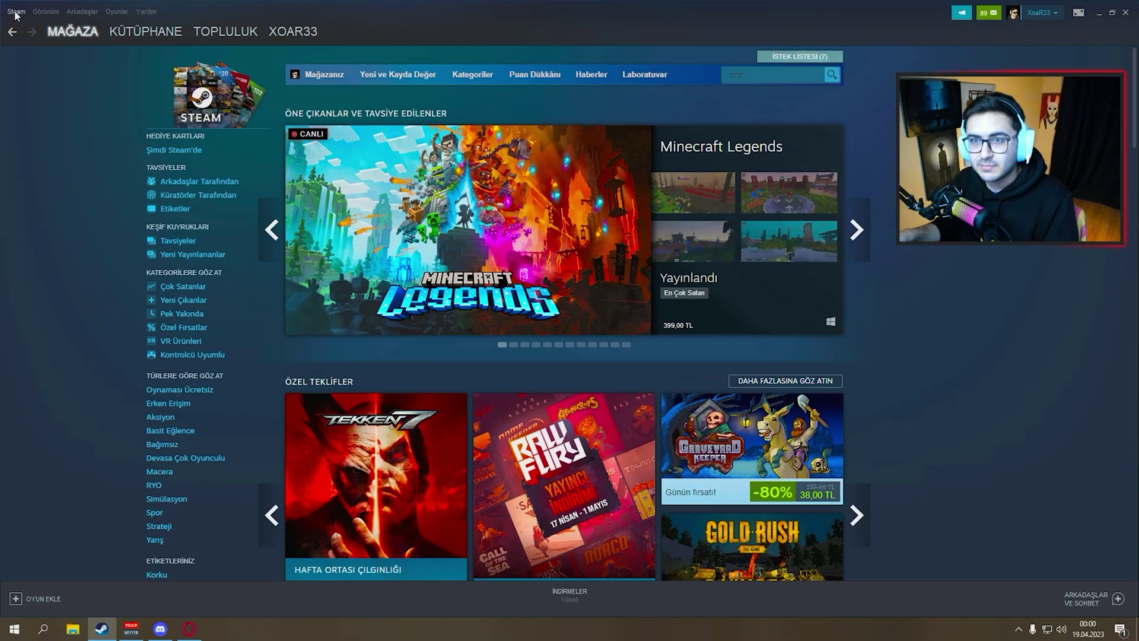
click(16, 12)
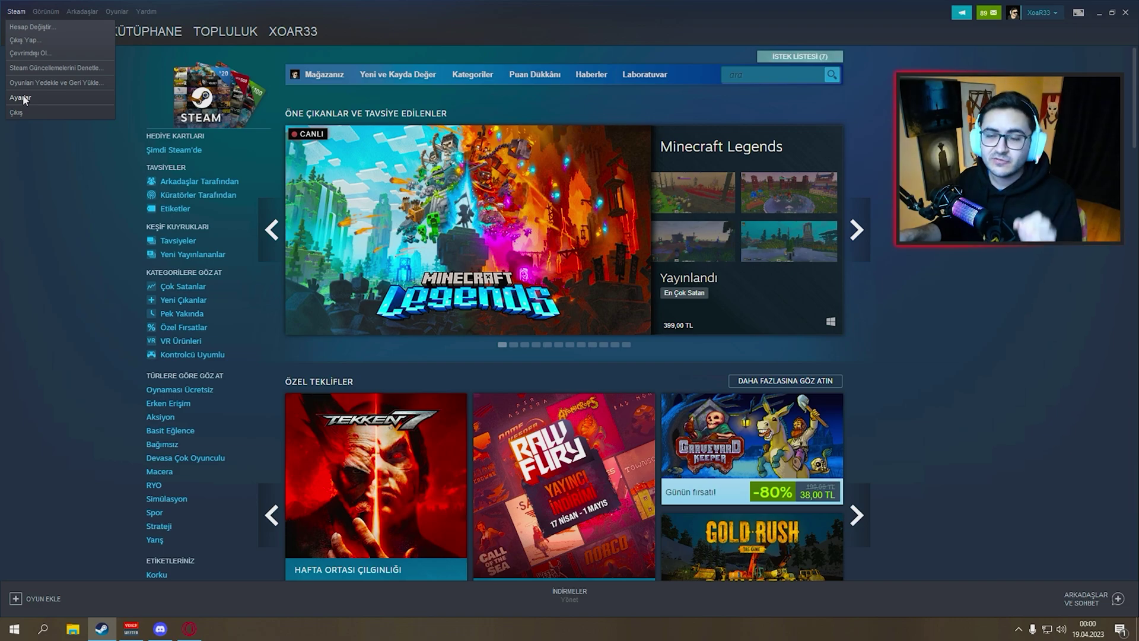
click(16, 12)
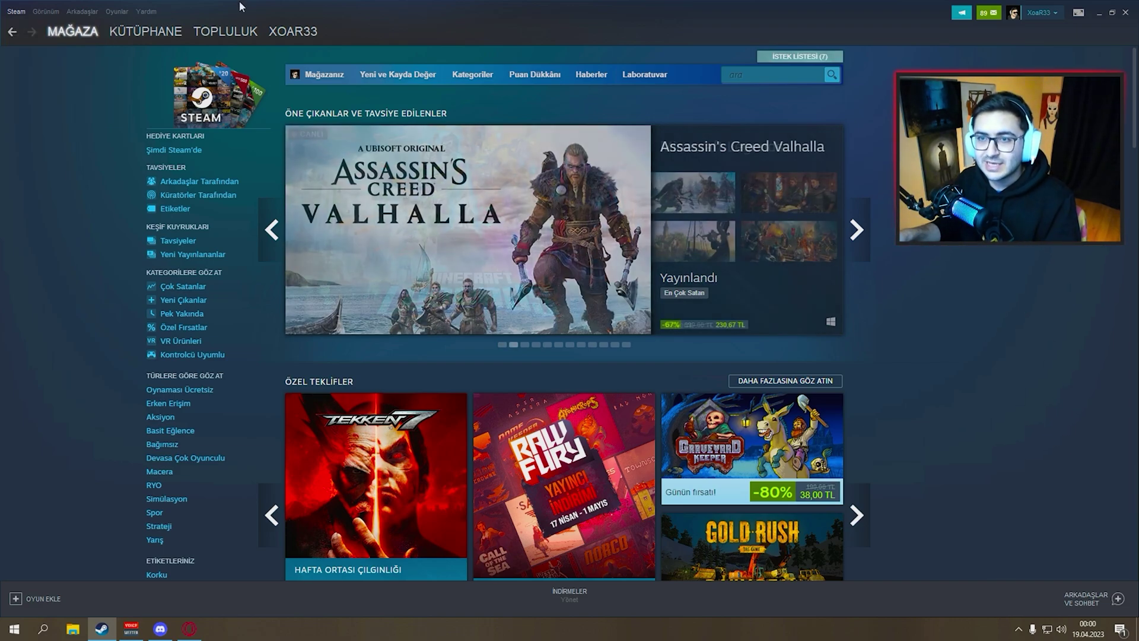
click(82, 11)
click(82, 11)
click(20, 12)
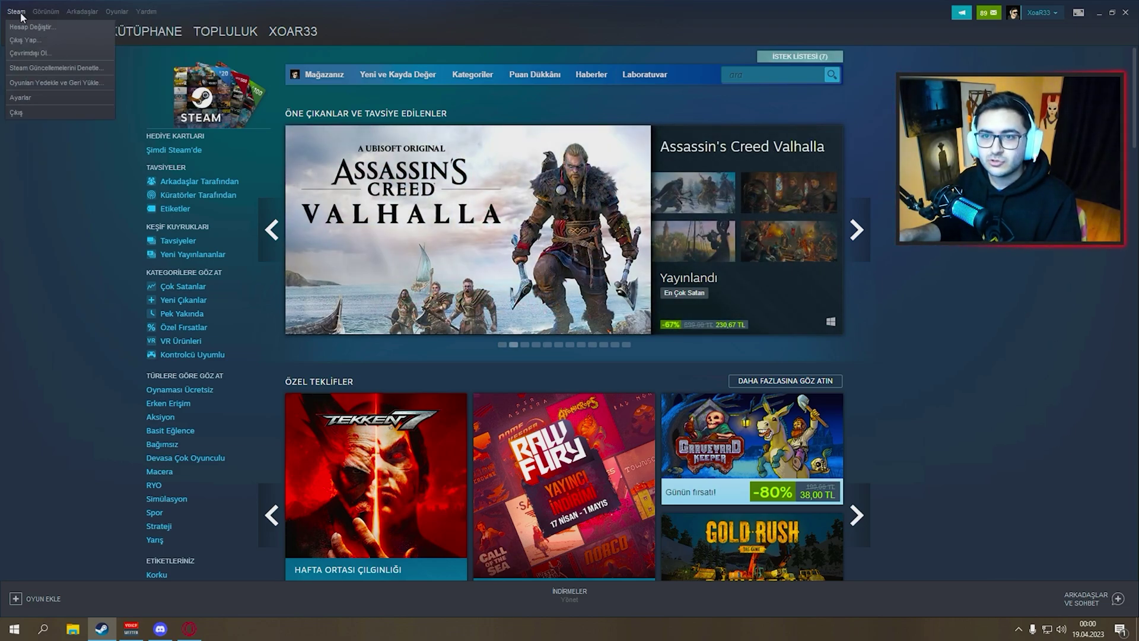
click(20, 97)
click(540, 254)
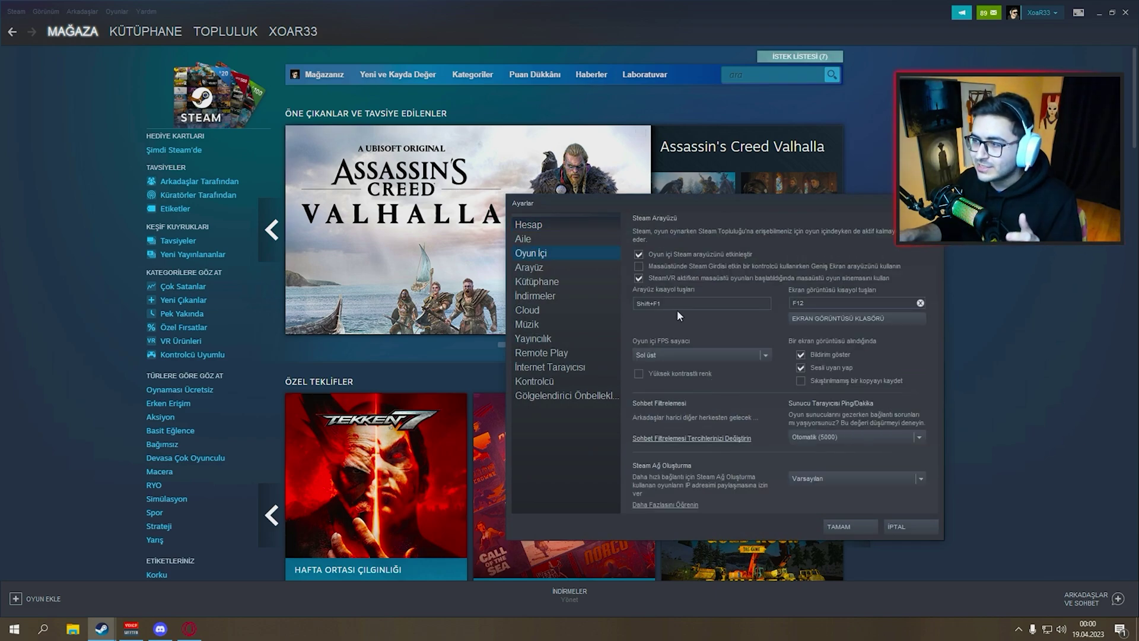
click(664, 354)
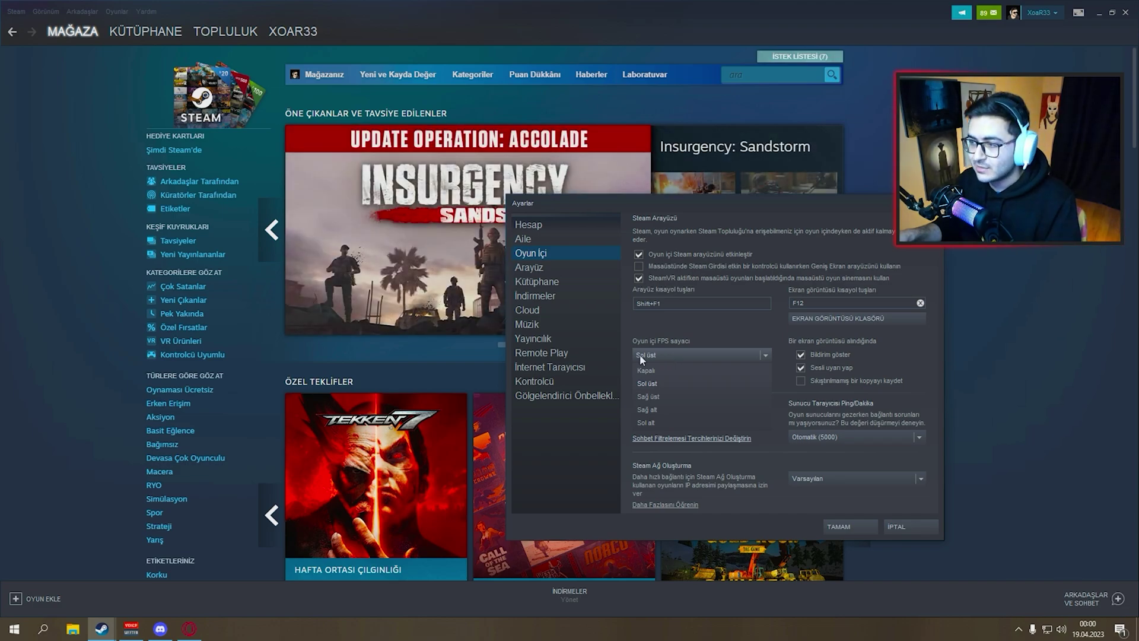
click(669, 353)
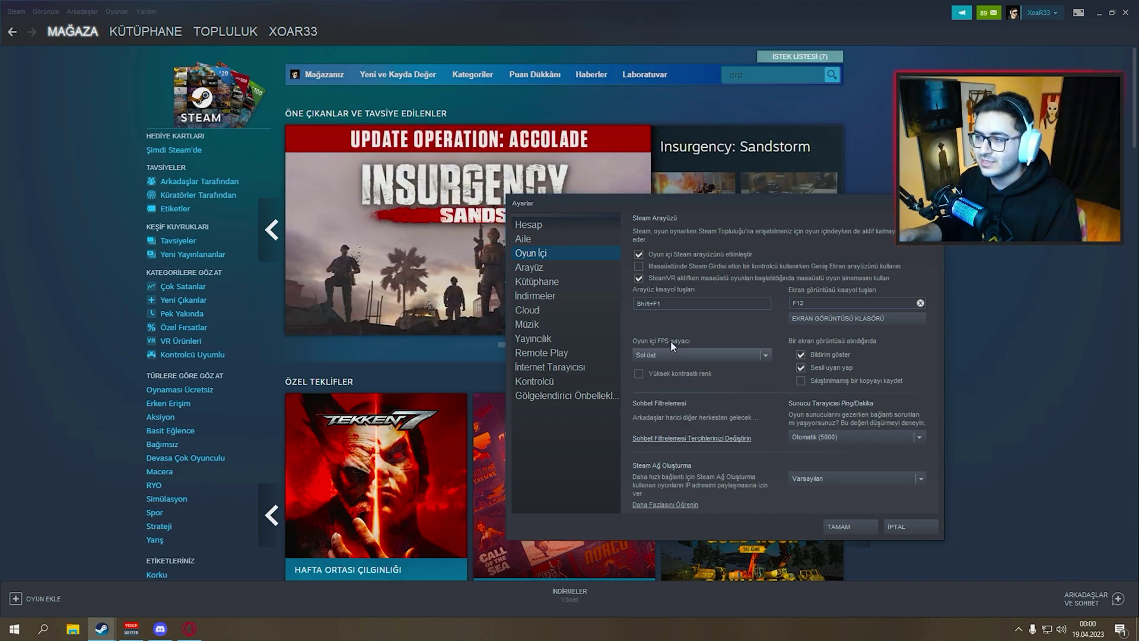
Launch Dead by Daylight and check the FPS counter in its main menu.
key(super+s)
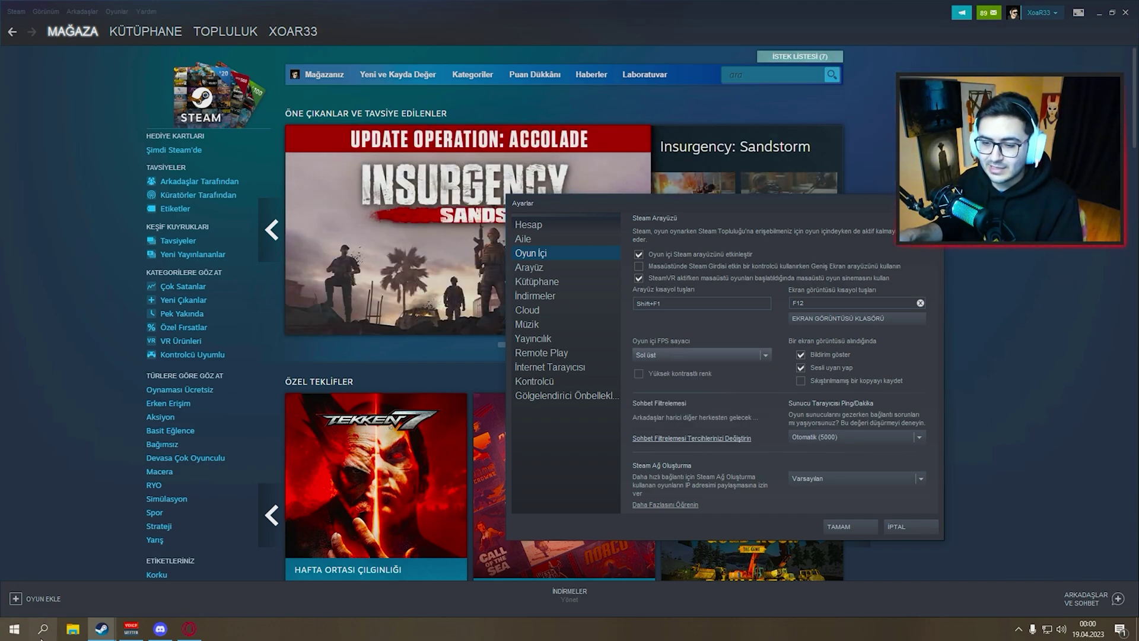
text(dead)
click(115, 310)
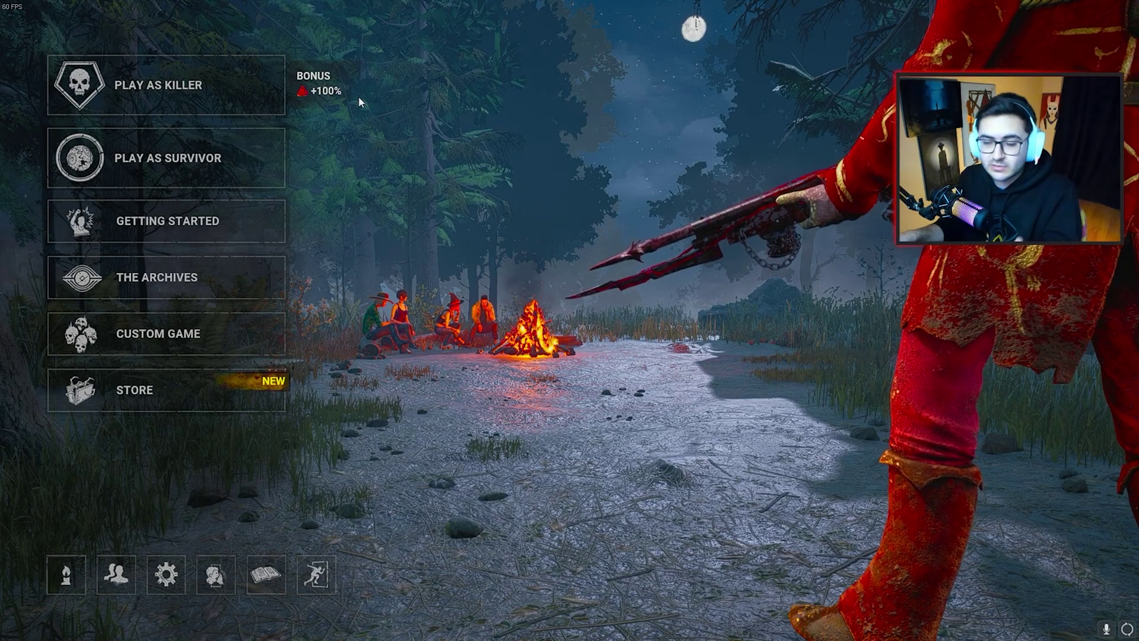
Quit Dead by Daylight and put away Steam's settings and main window to return to the desktop.
key(Escape)
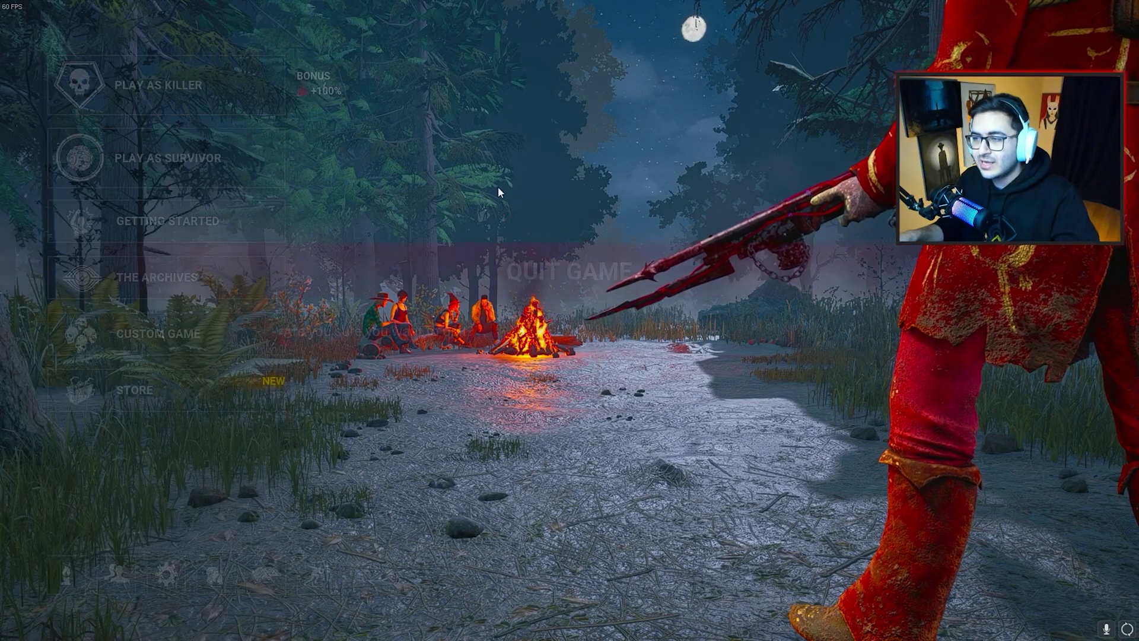
click(810, 394)
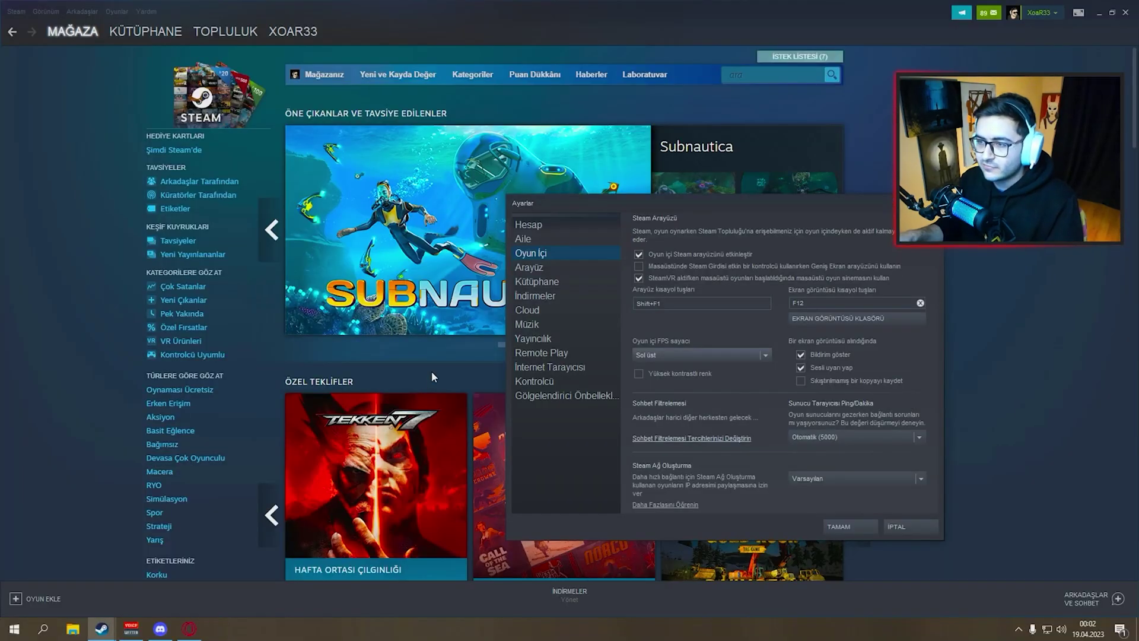
key(Escape)
click(102, 629)
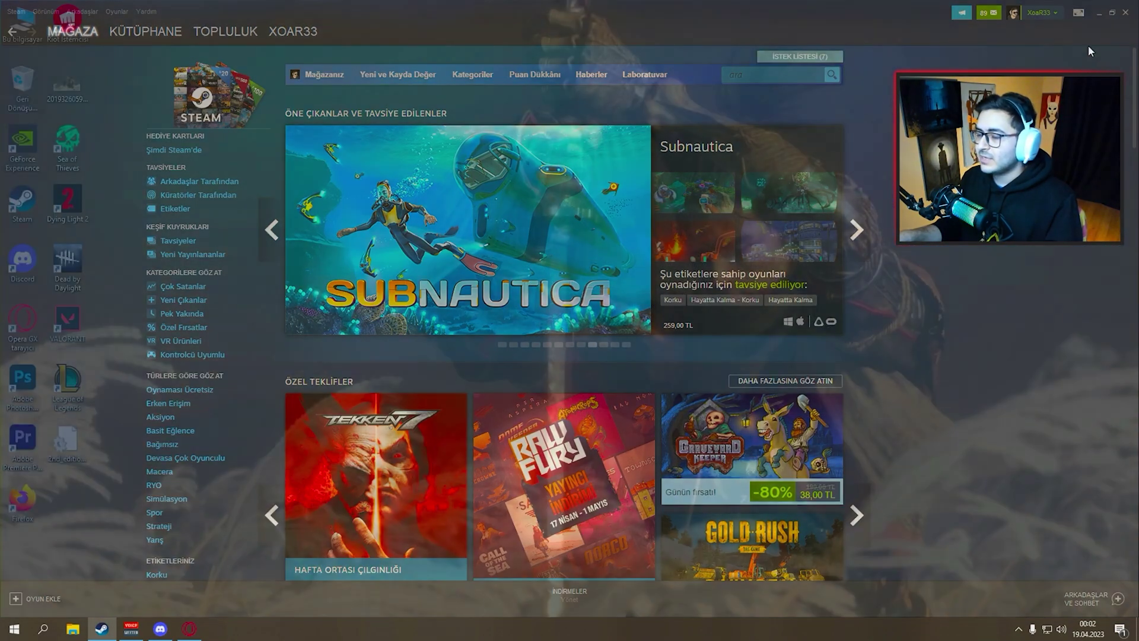
Search Windows for %localappdata% and go to its DeadByDaylight\Saved\Config\WindowsClient folder.
click(43, 630)
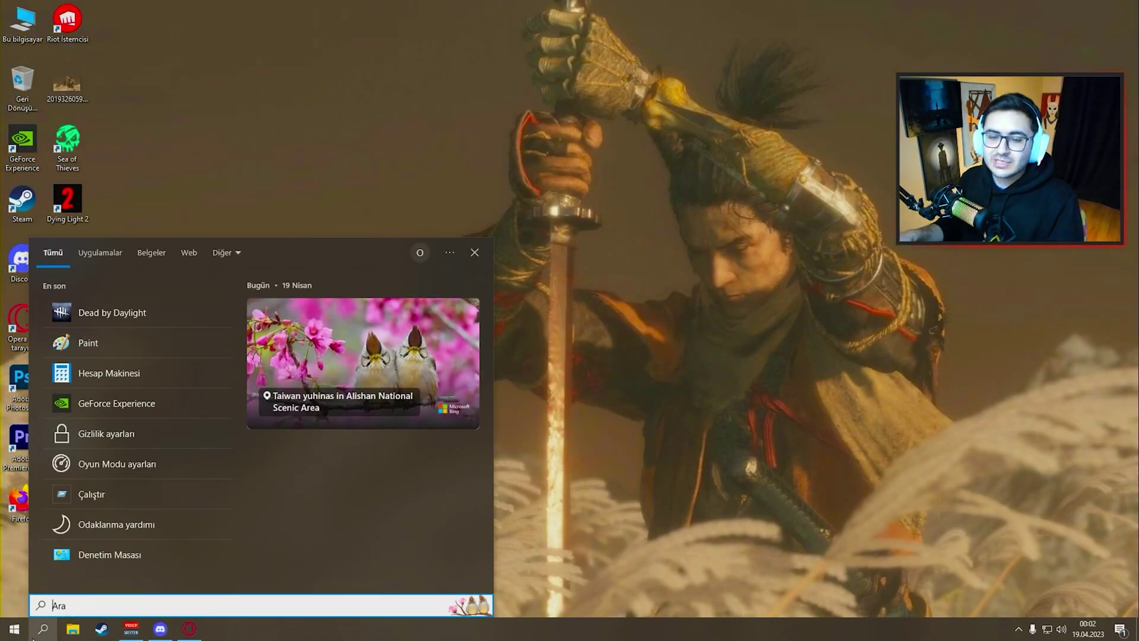
text(%lo)
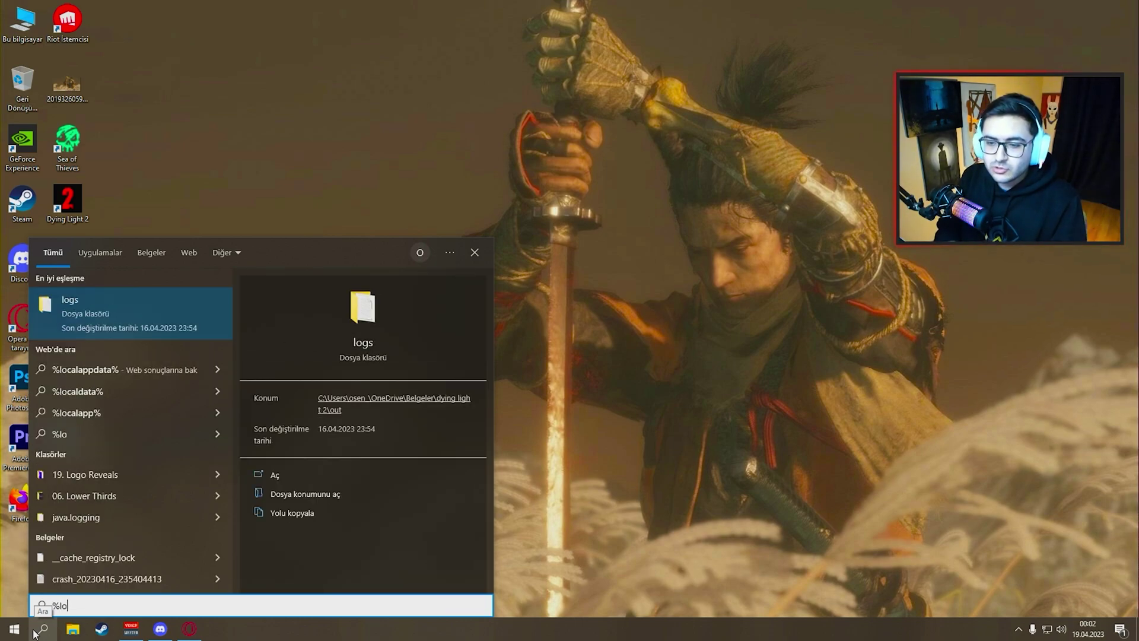
text(calappdata%)
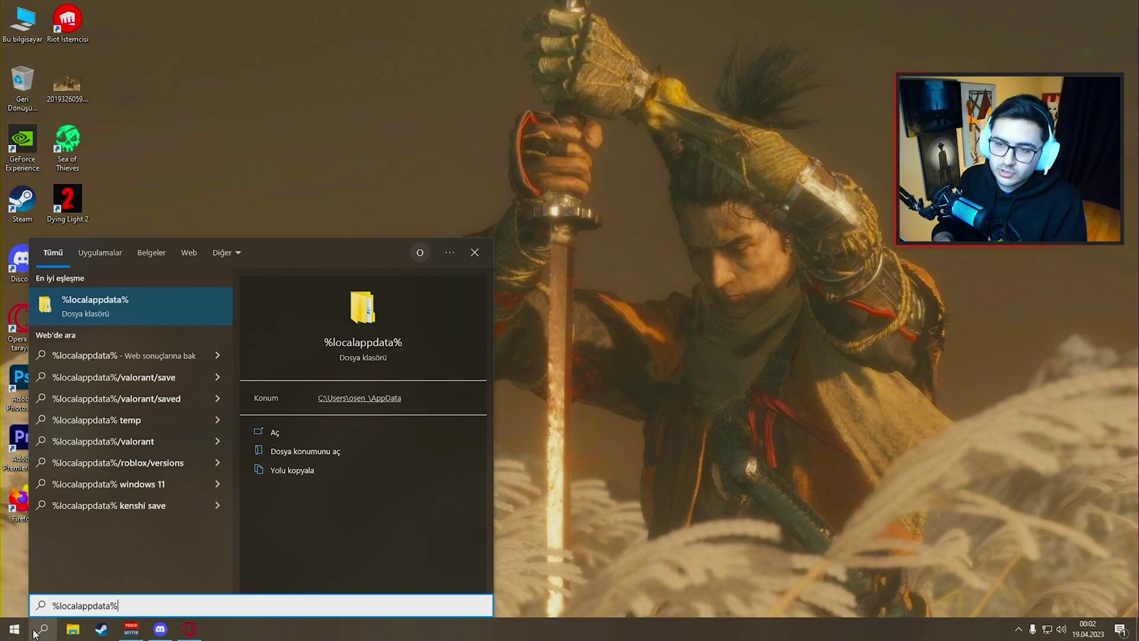
key(Return)
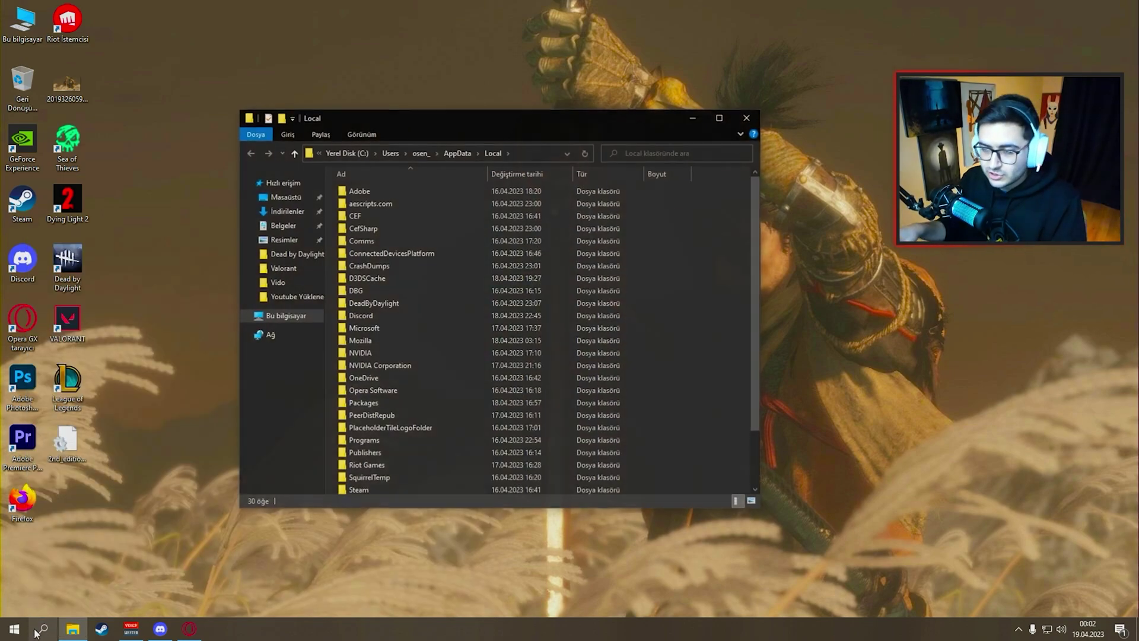
double_click(400, 304)
double_click(367, 204)
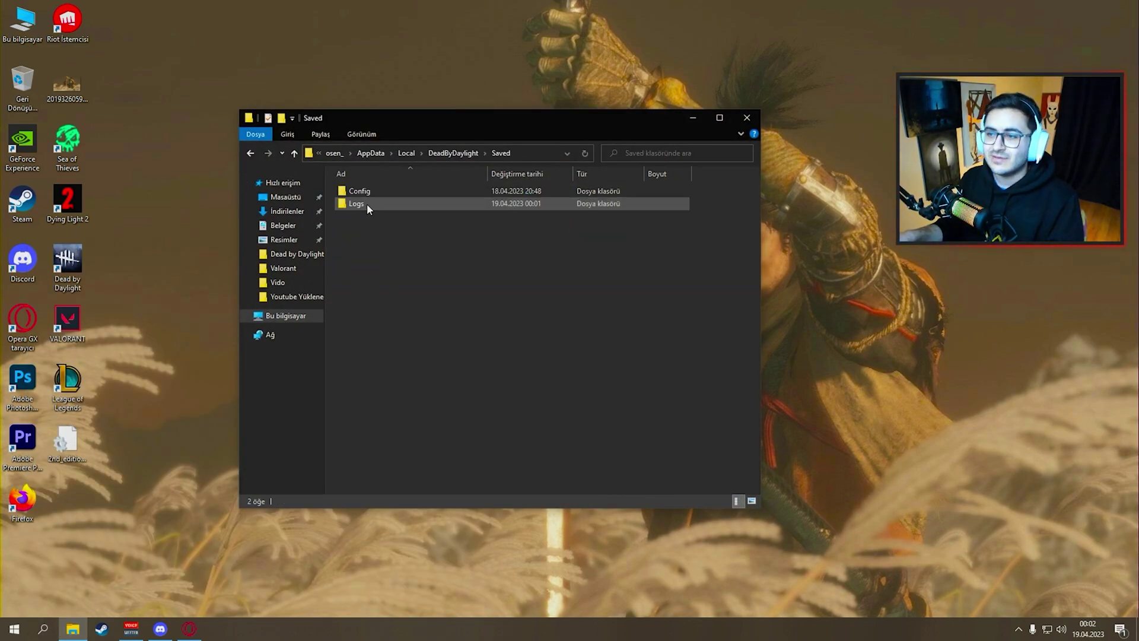
double_click(363, 191)
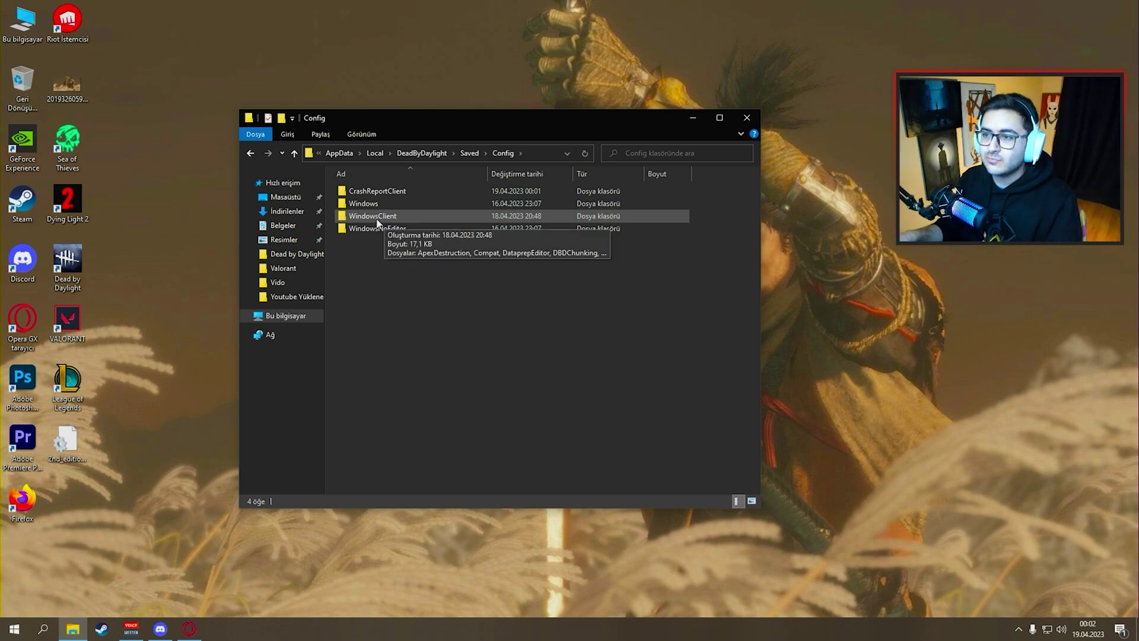
double_click(376, 217)
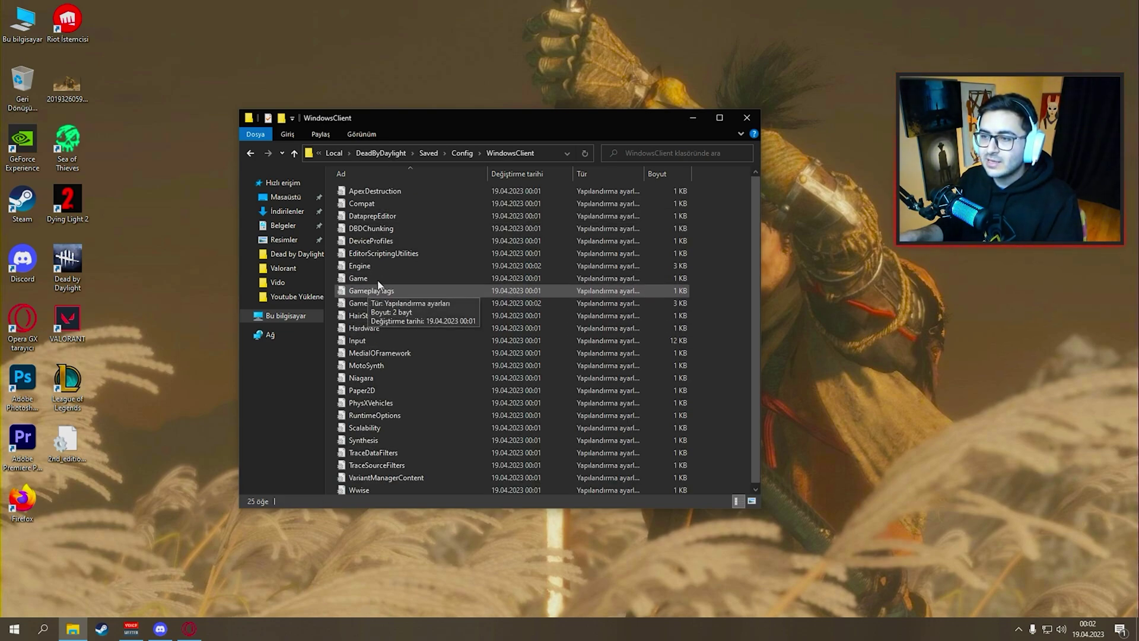
Append an [/script/engine.engine] section with bSmoothFrameRate=false, MinSmoothedFrameRate=5, MaxSmoothedFrameRate=144 and bUseVSync=false to the Engine configuration file and save it.
double_click(362, 265)
scroll(637, 406, down, 5)
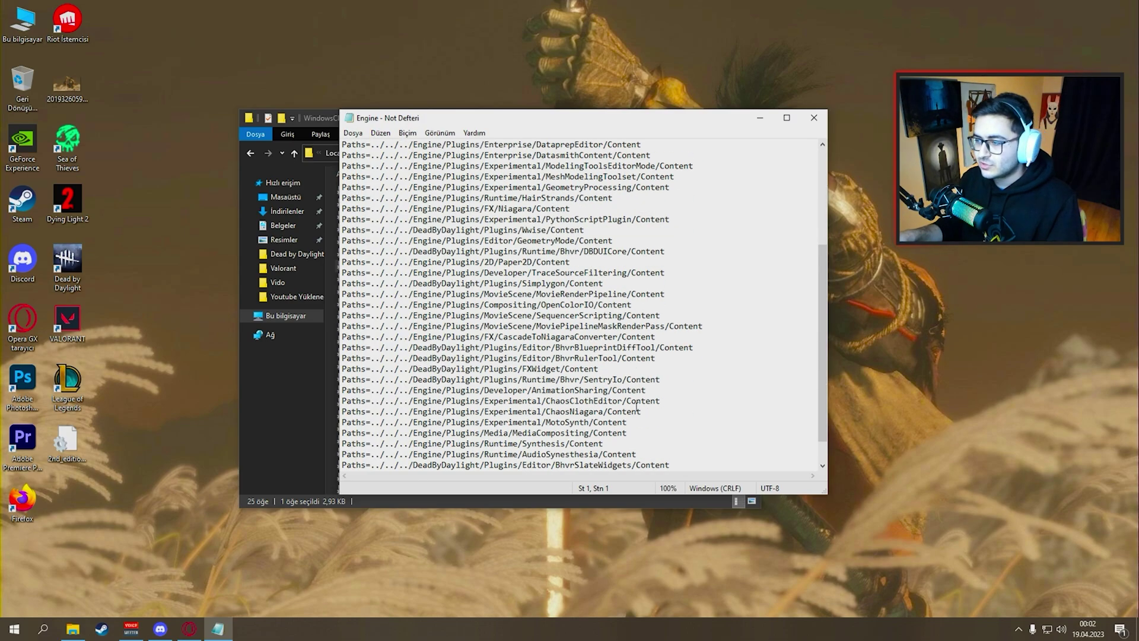
scroll(638, 406, down, 1)
drag(520, 118, 506, 64)
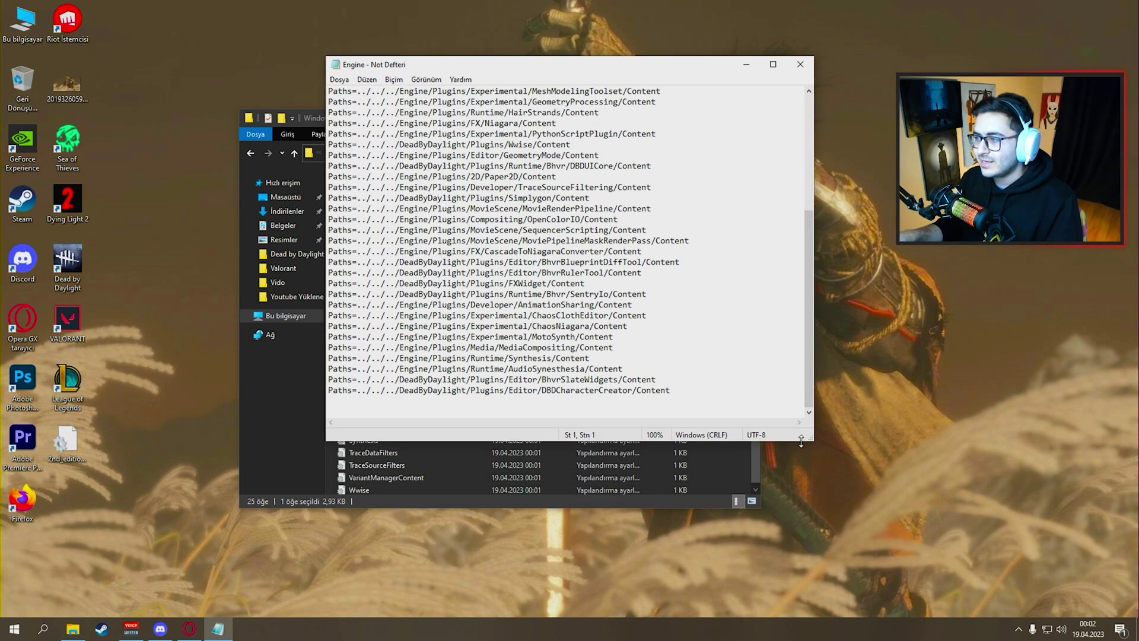
drag(801, 440, 871, 513)
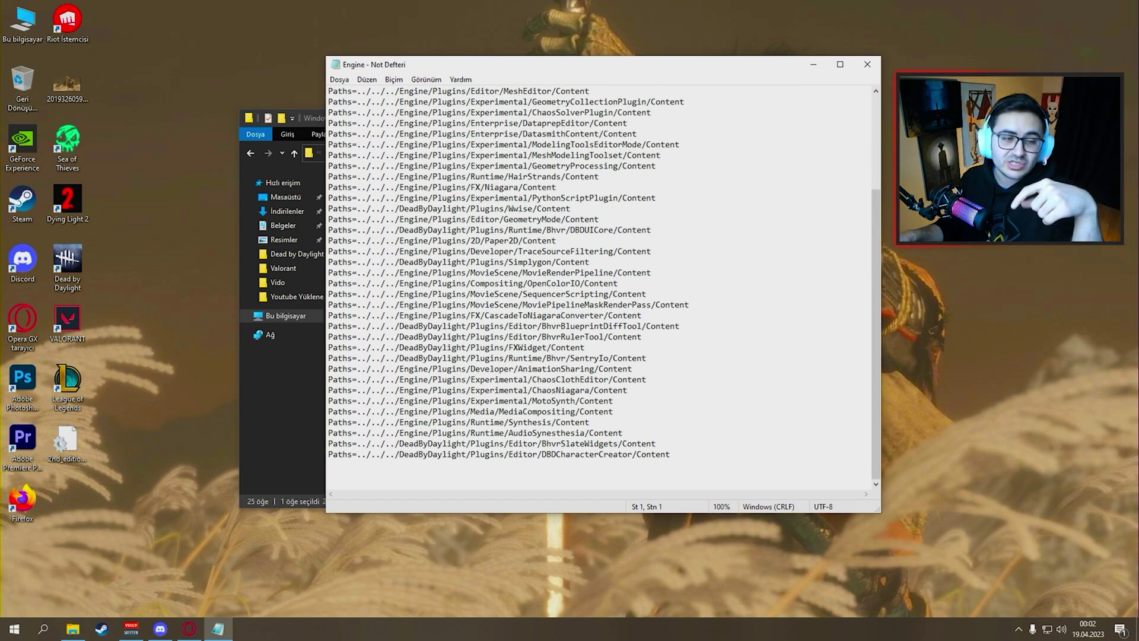
key(alt+Tab)
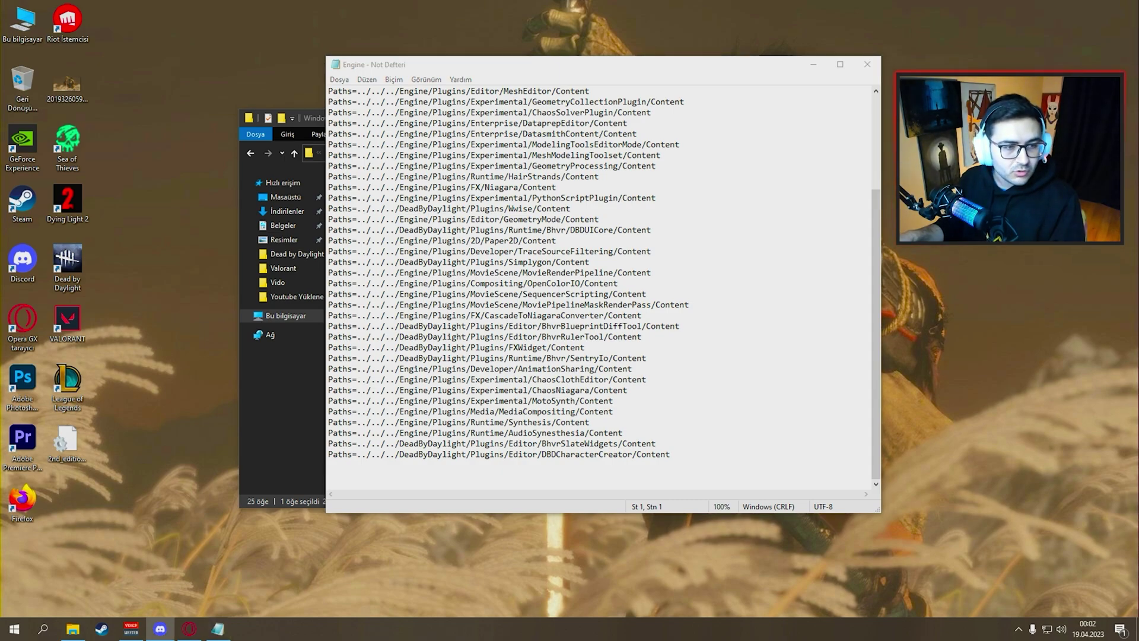
click(401, 475)
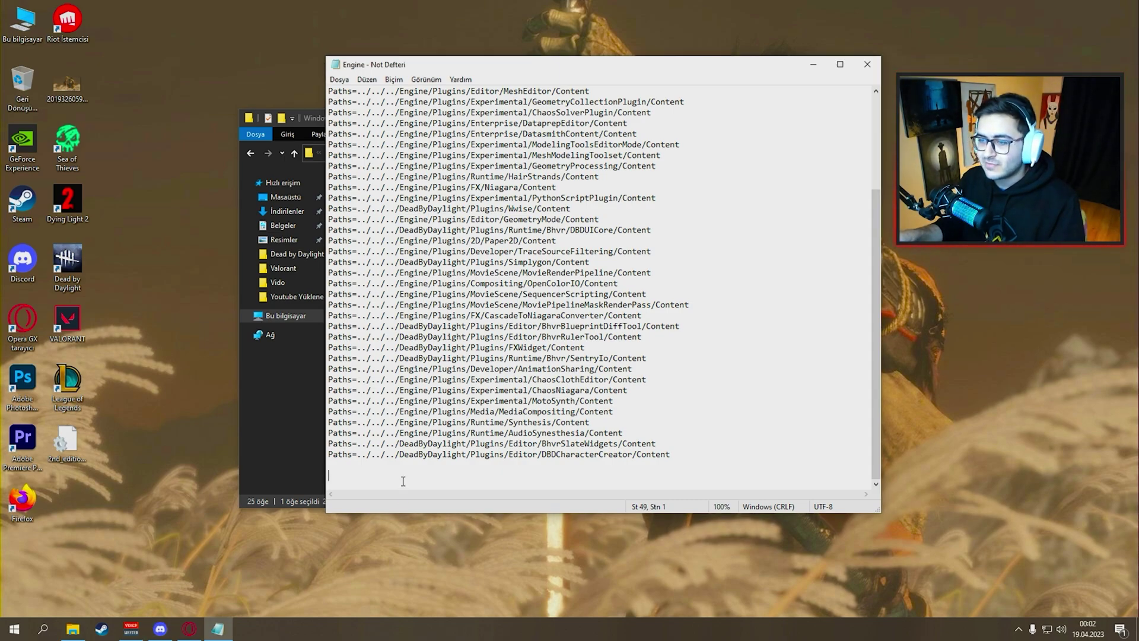
text([/script/engine.engine] bSmoothFrameRate=false MinSmoothedFrameRate=5 MaxSmoothedFrameRate=144 bUseVSync=false)
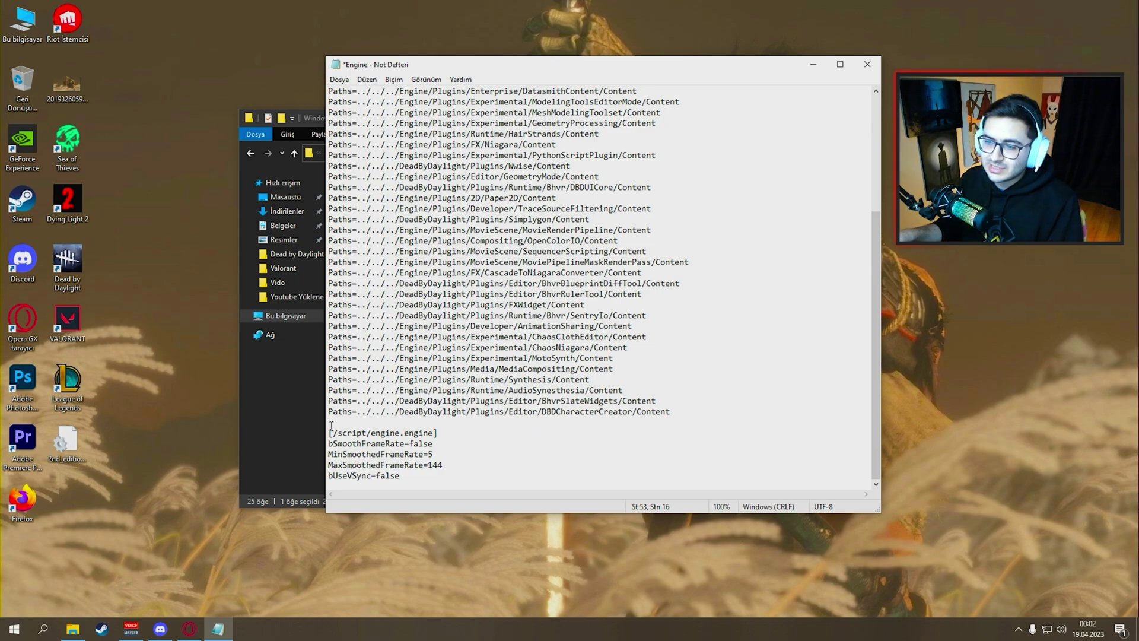
click(868, 65)
click(540, 331)
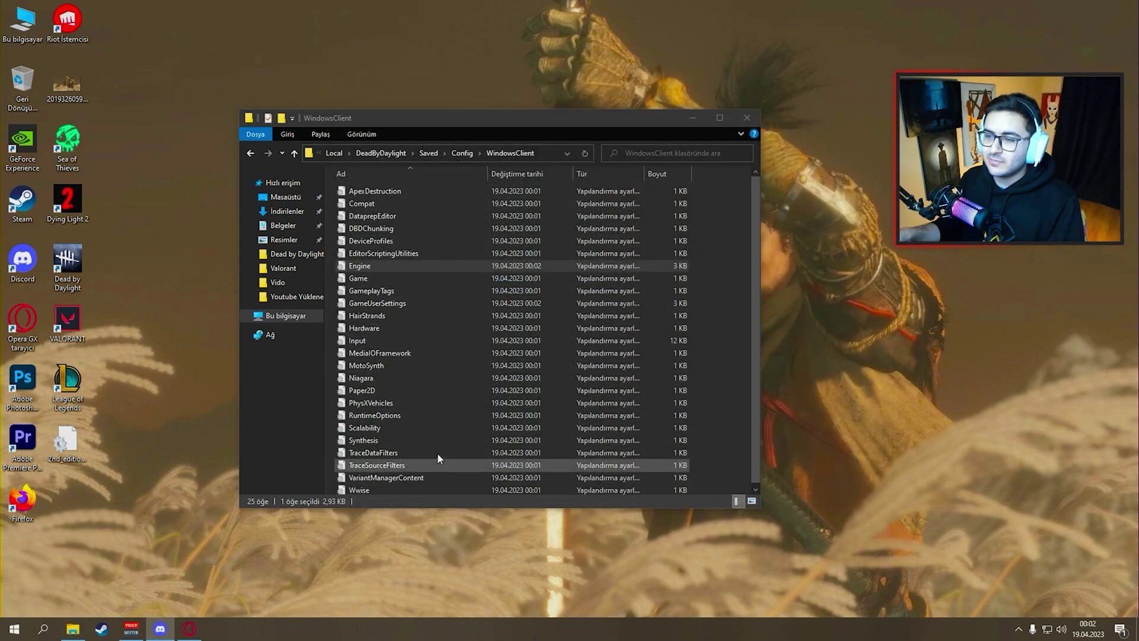
Find bUseVSync in the GameUserSettings file by searching for bUse, set it to false and save the file.
double_click(376, 304)
key(ctrl+f)
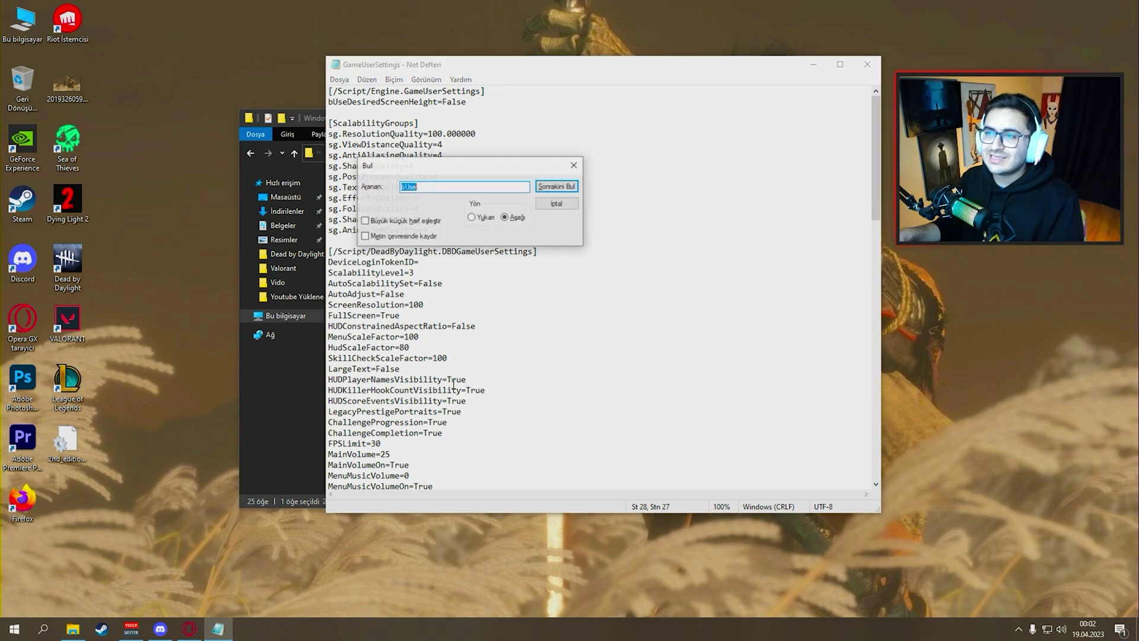
click(409, 187)
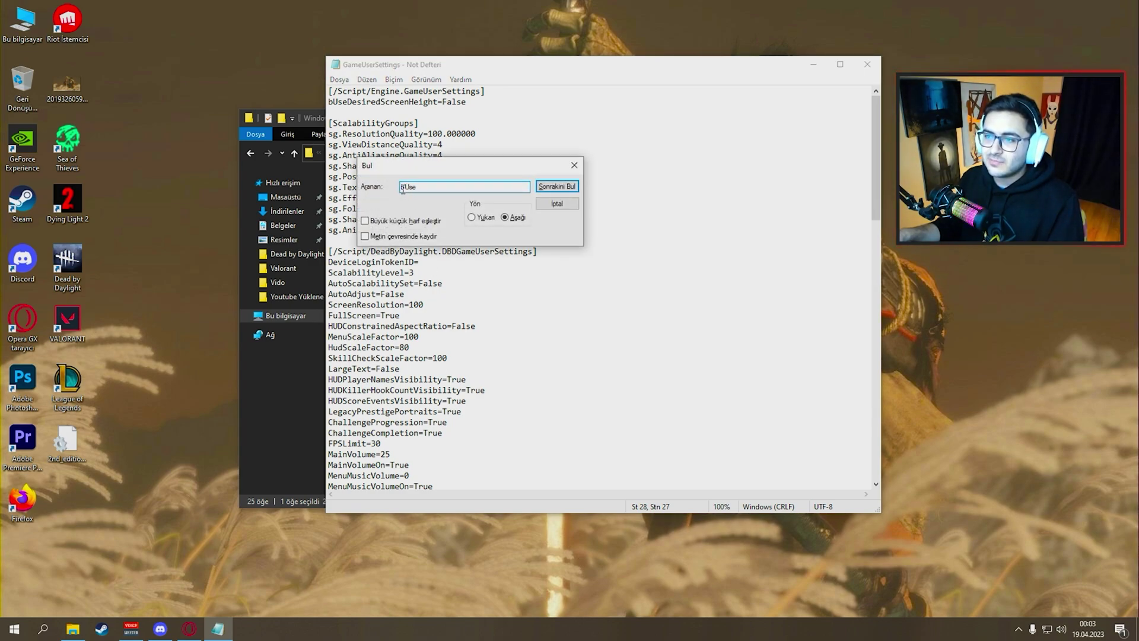
key(Return)
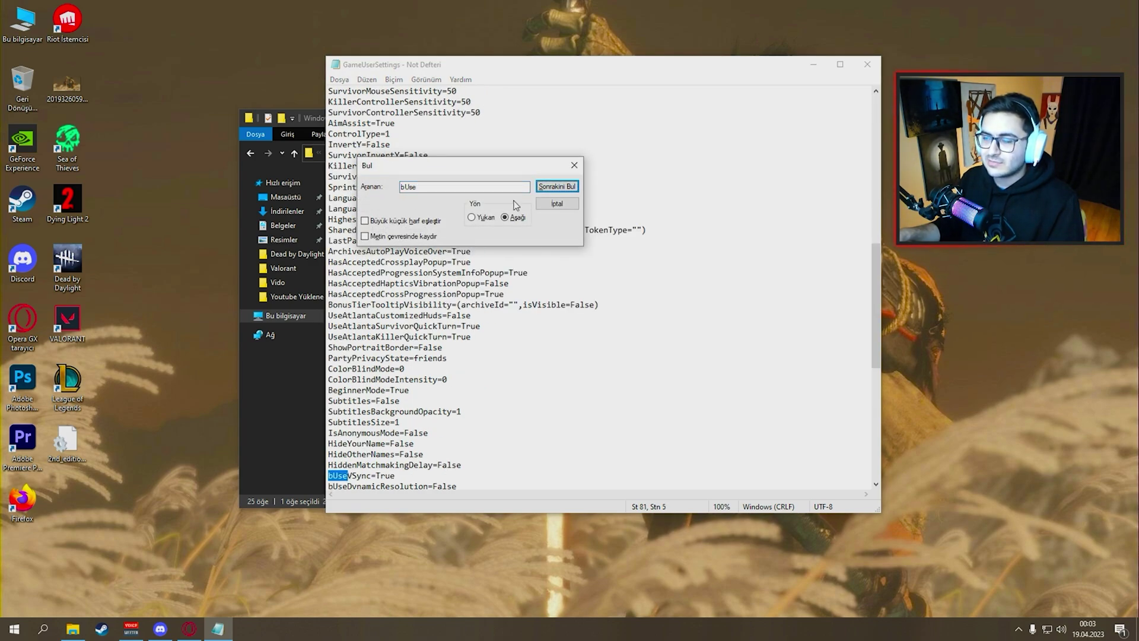
click(574, 165)
scroll(379, 406, down, 3)
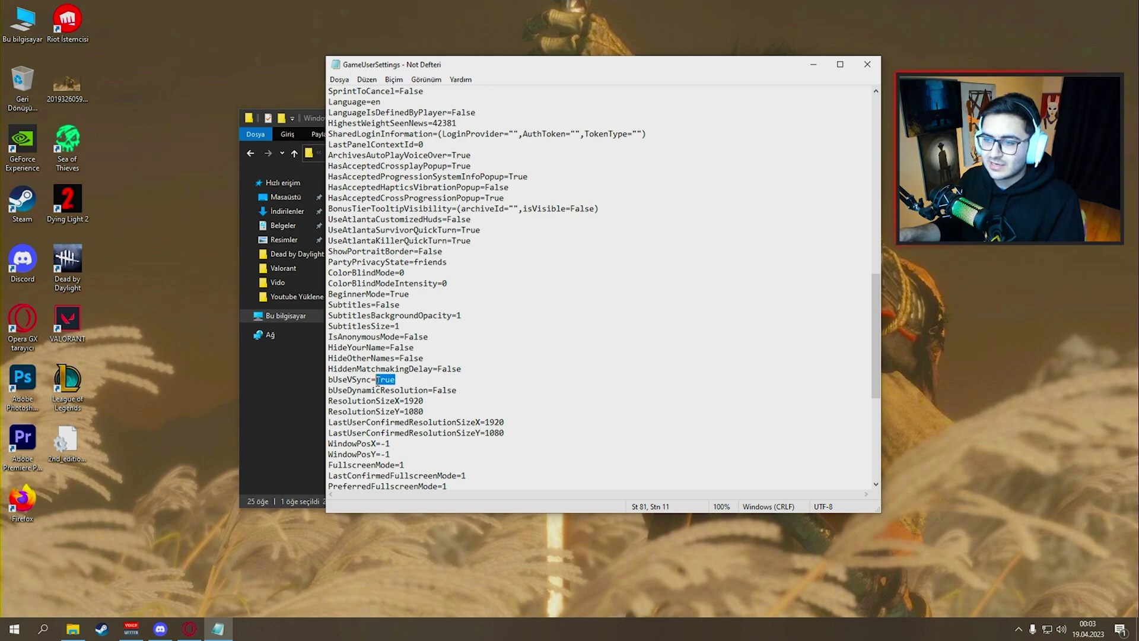
text(fals)
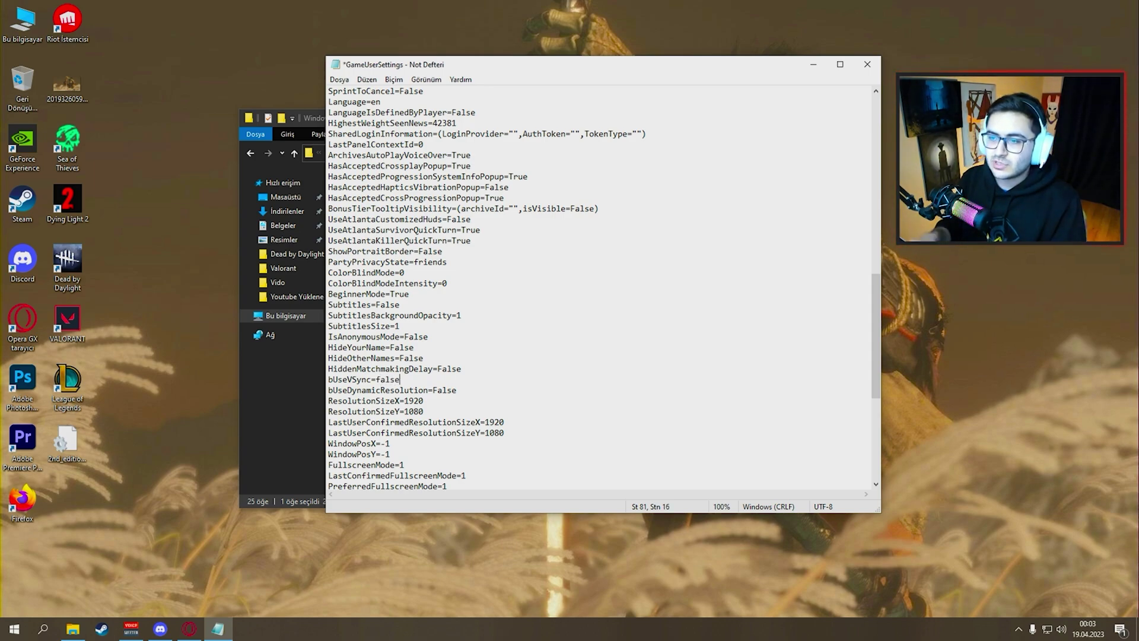
click(867, 64)
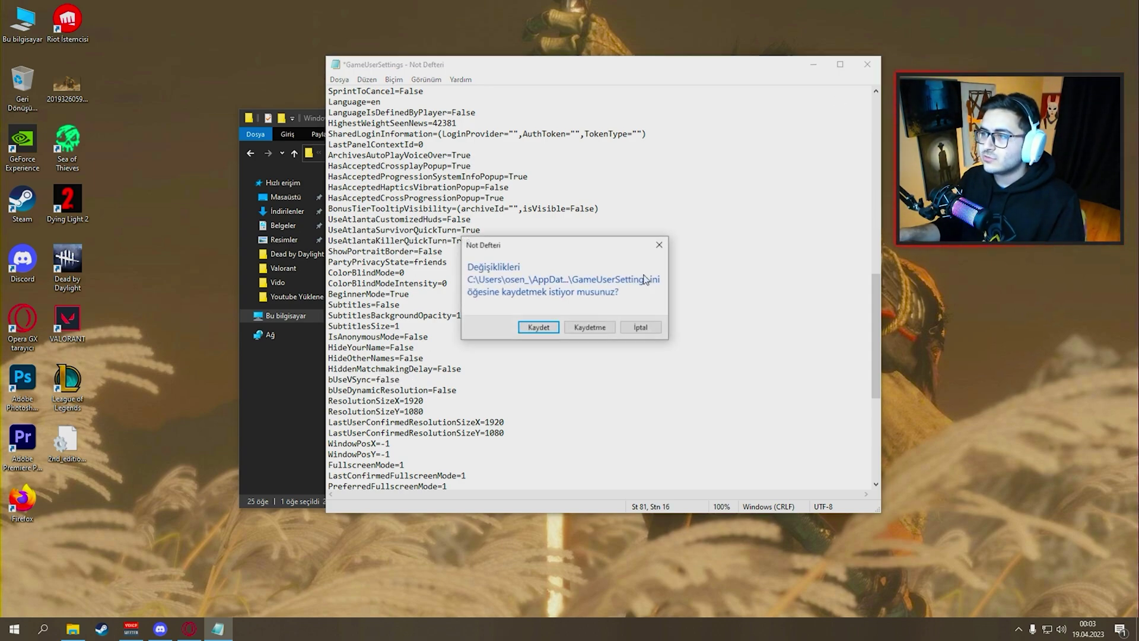
click(540, 330)
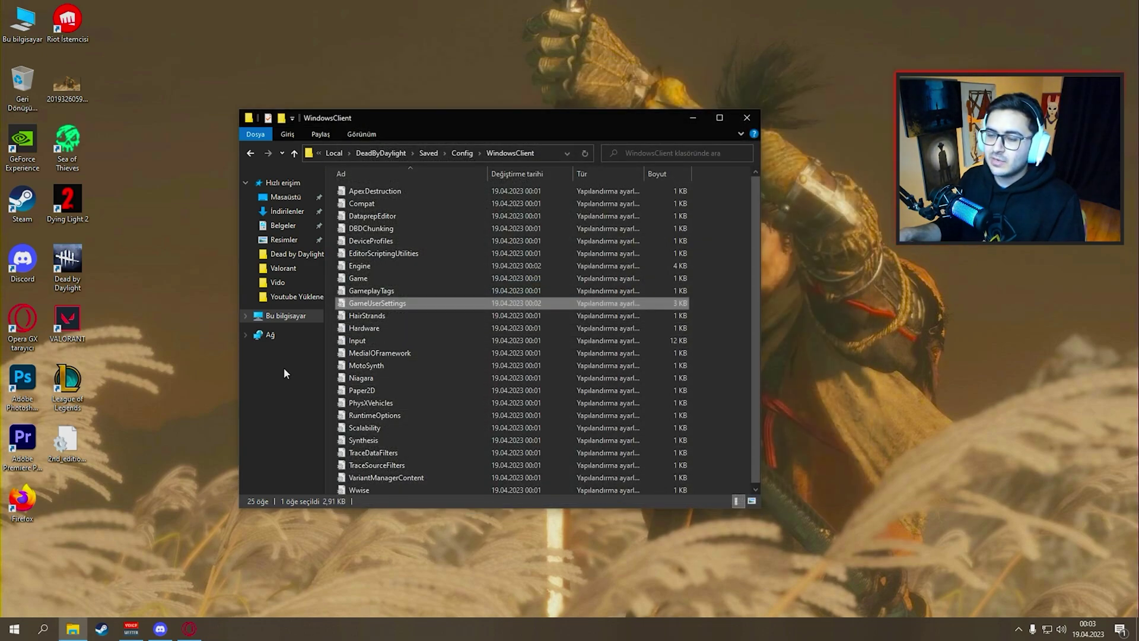
Relaunch Dead by Daylight and open the game settings from its main menu.
click(159, 363)
click(44, 627)
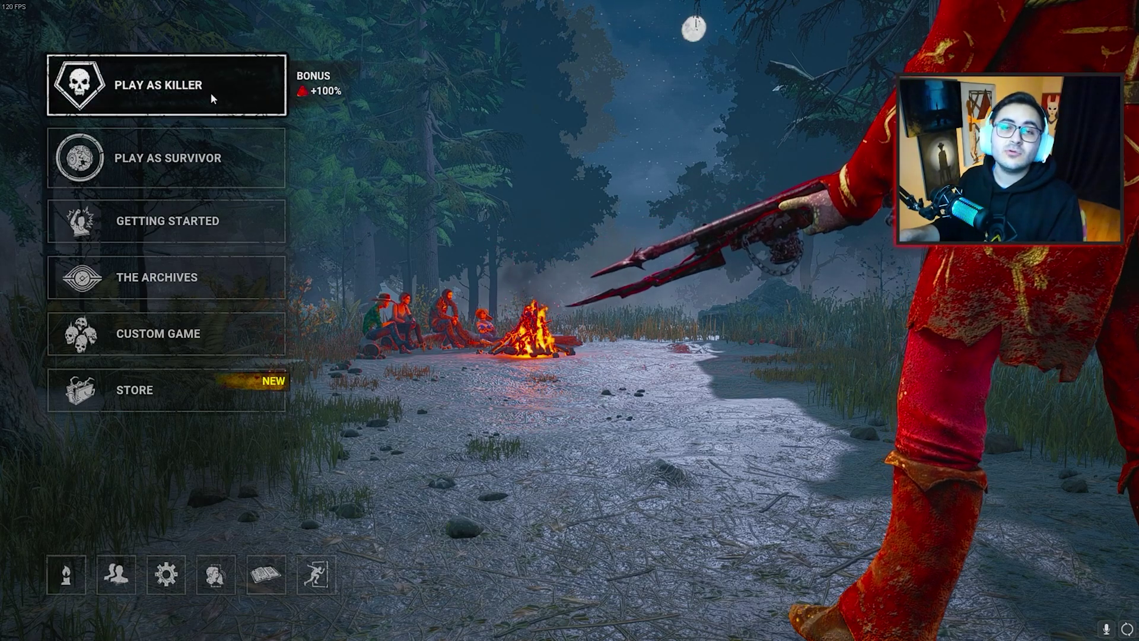
click(166, 574)
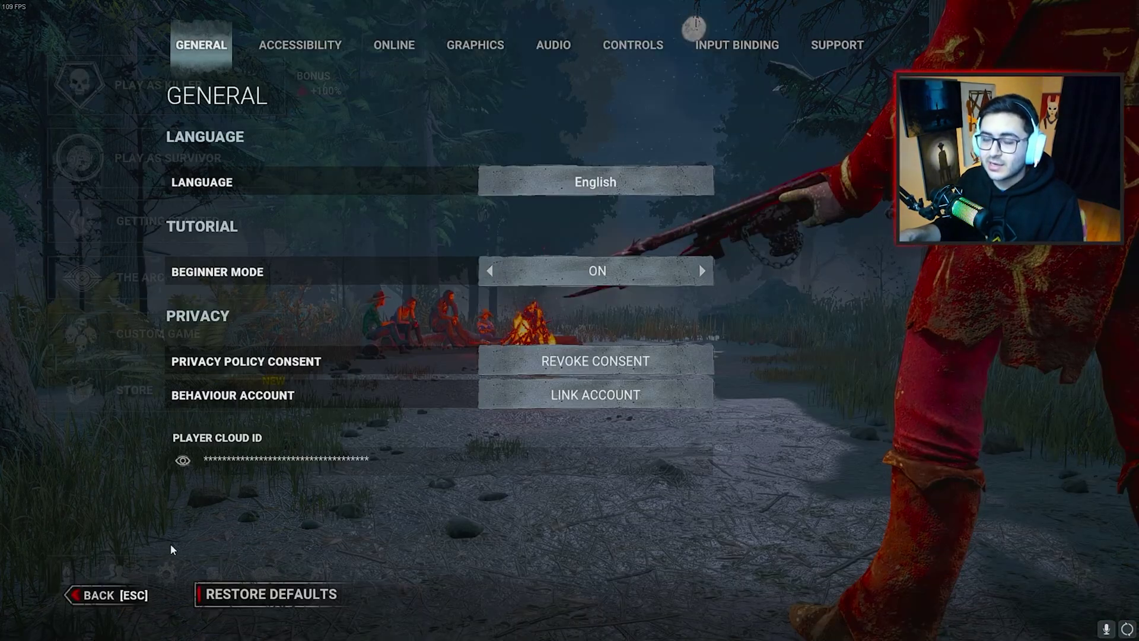
Review the game's graphics settings, including quality, resolution and fullscreen, and return to the main menu.
click(453, 62)
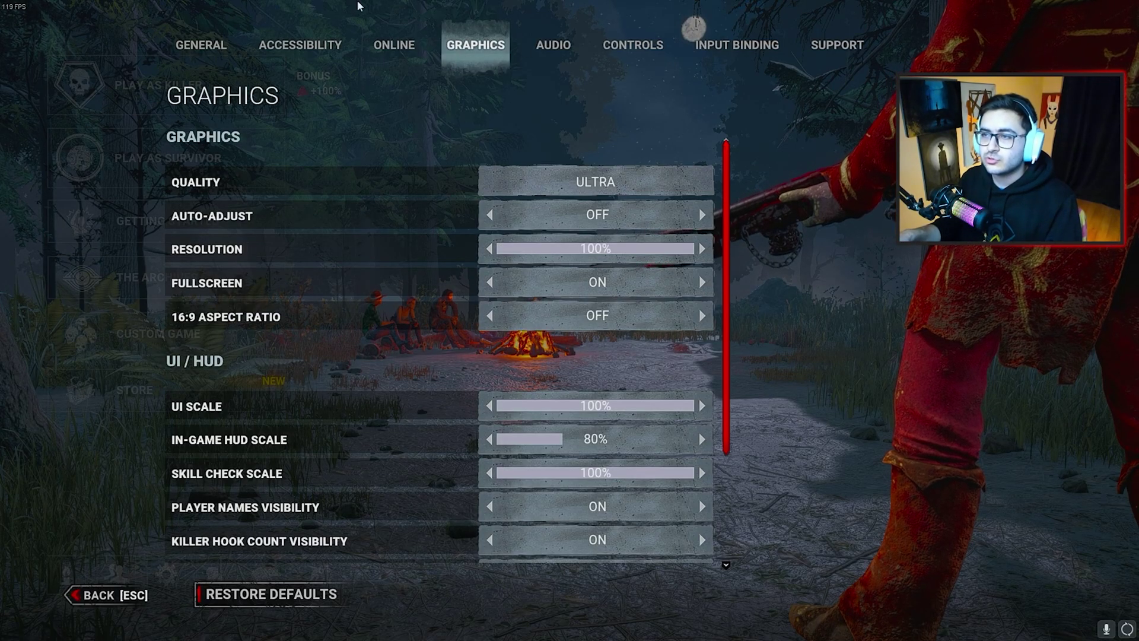
drag(725, 216, 738, 184)
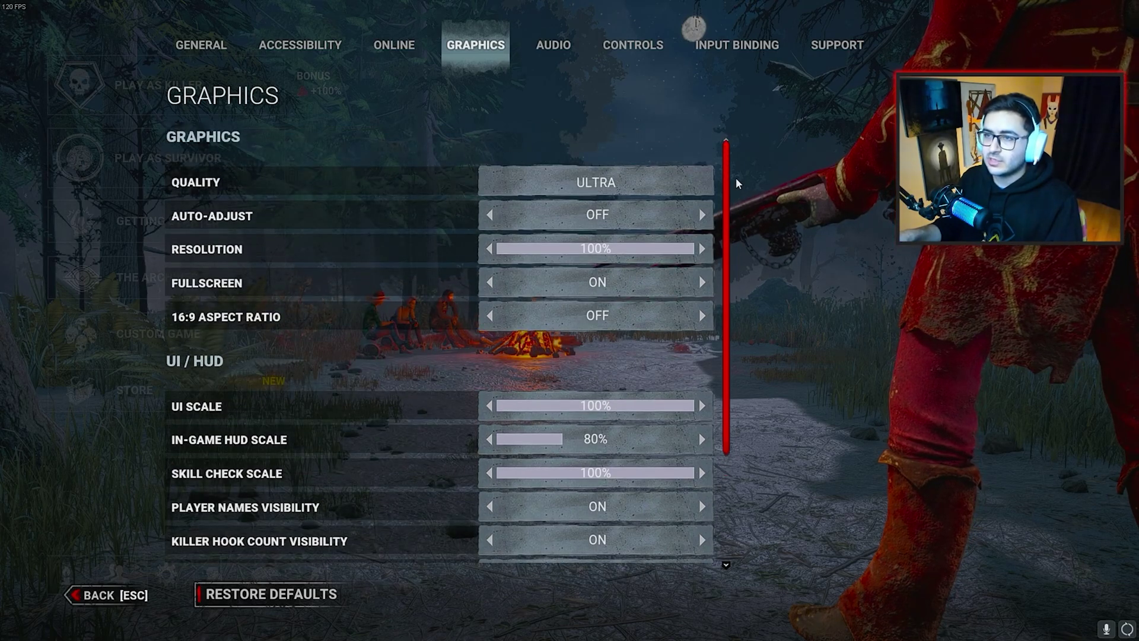
key(Escape)
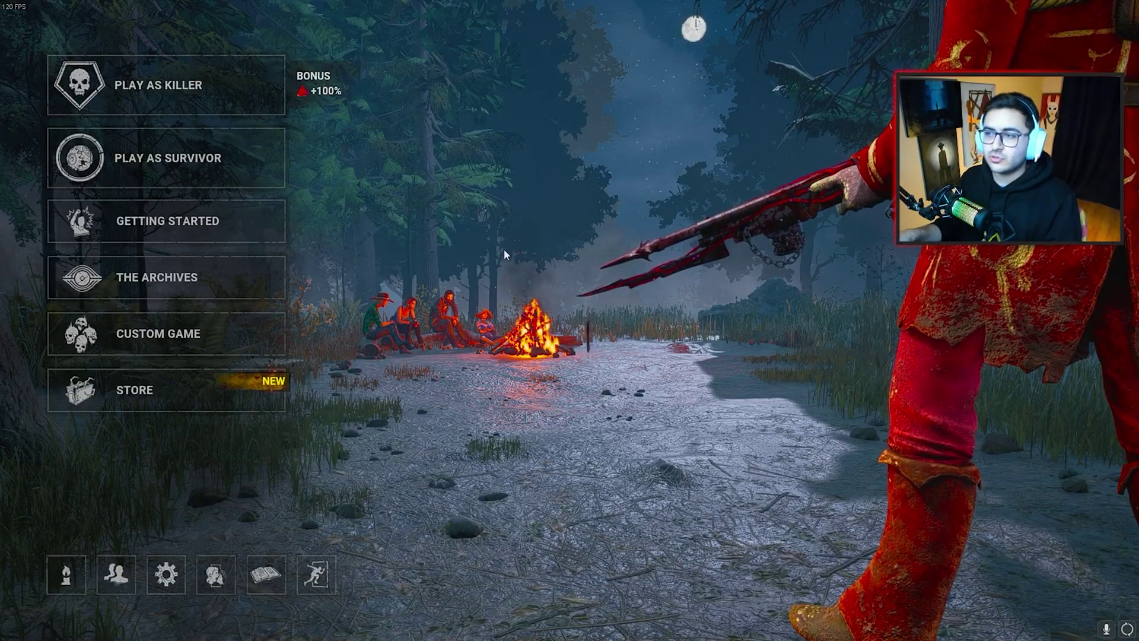
Switch to File Explorer and copy the Engine and GameUserSettings files from the Config\WindowsNoEditor folder.
key(alt+Tab)
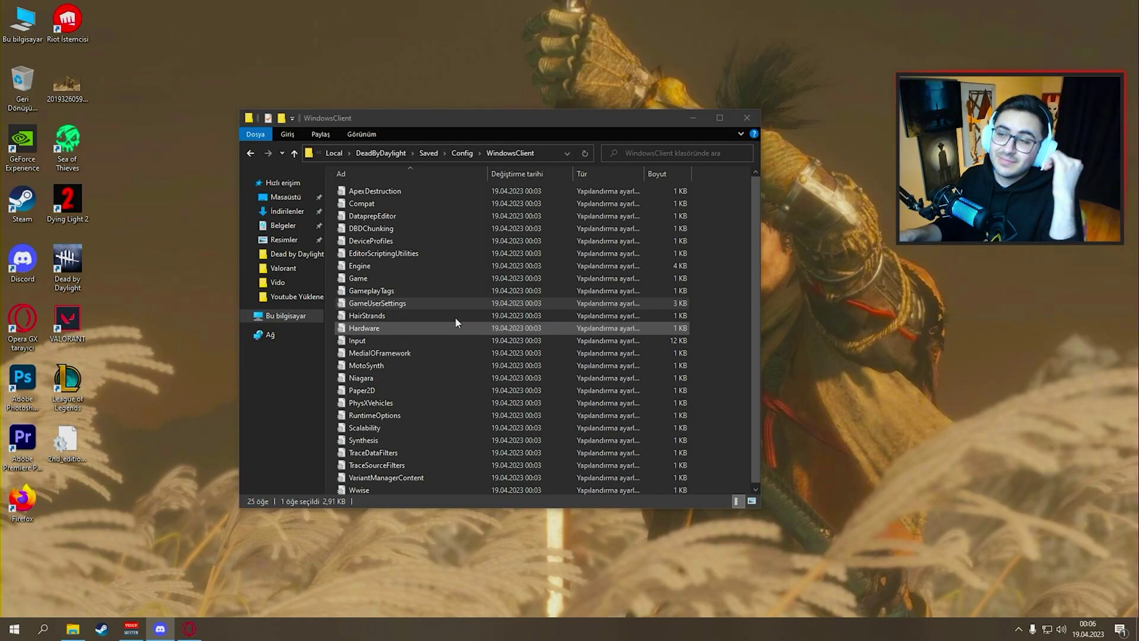
click(461, 153)
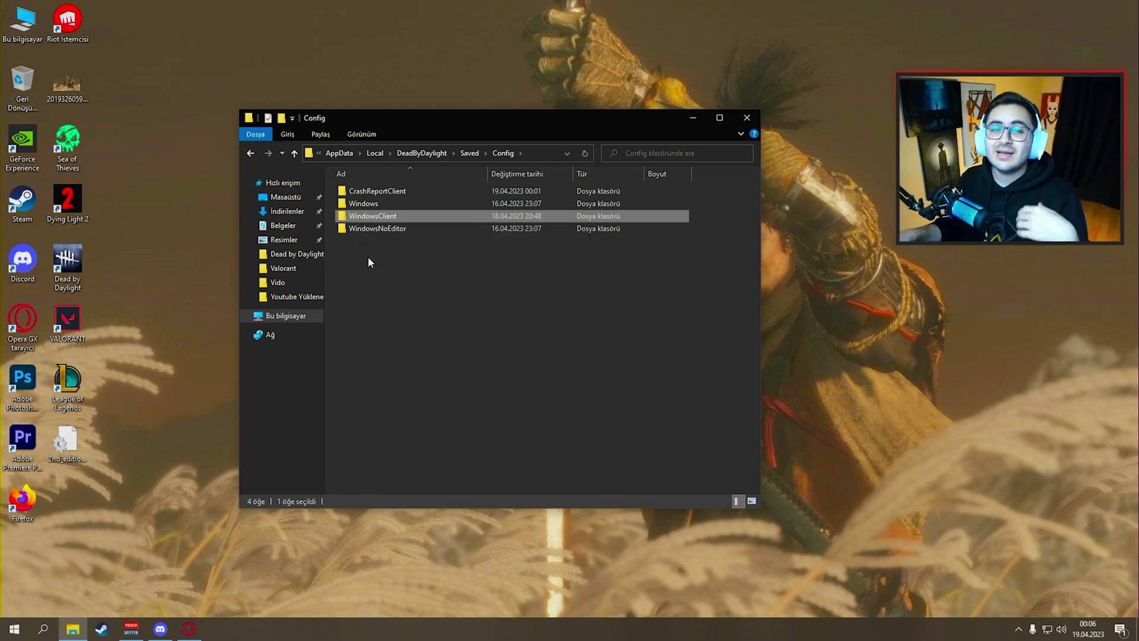
double_click(379, 228)
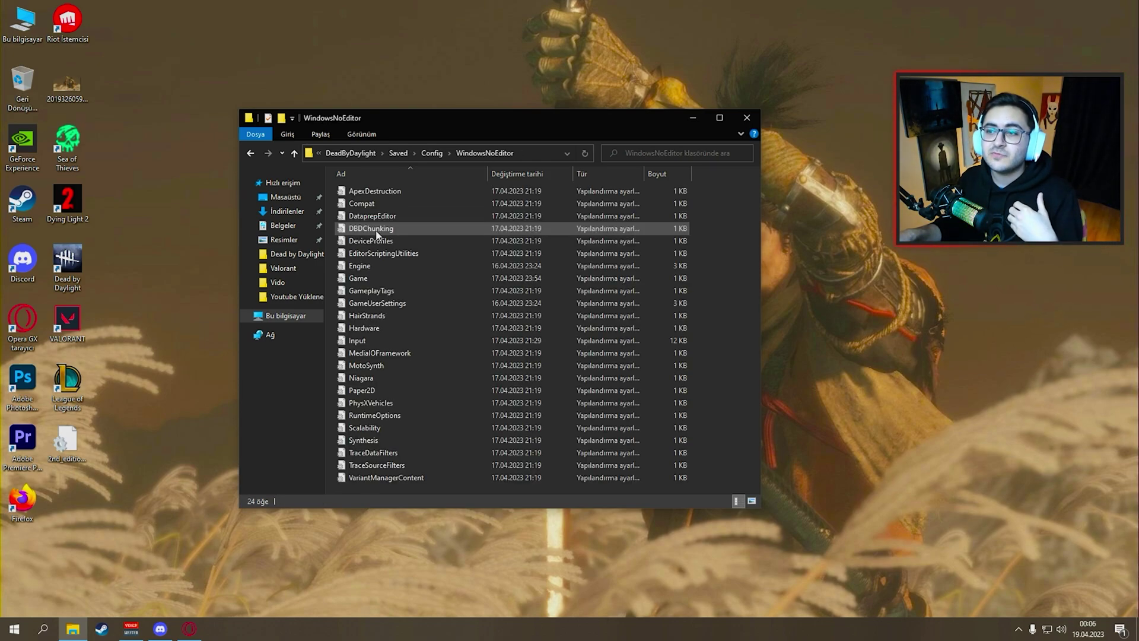
click(382, 305)
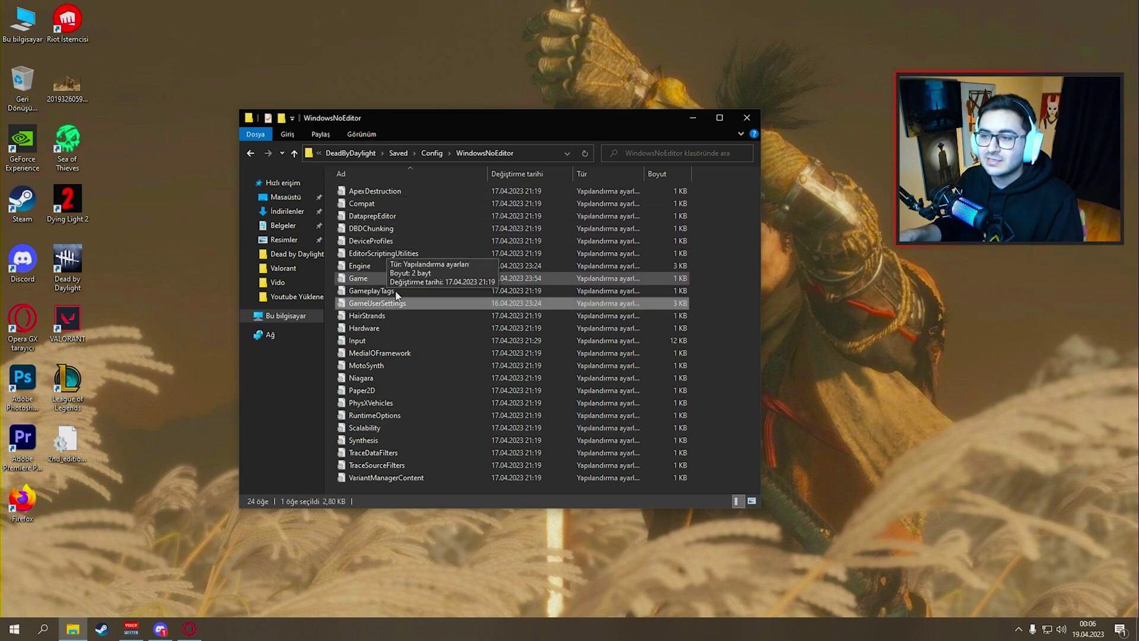
ctrl+click(368, 265)
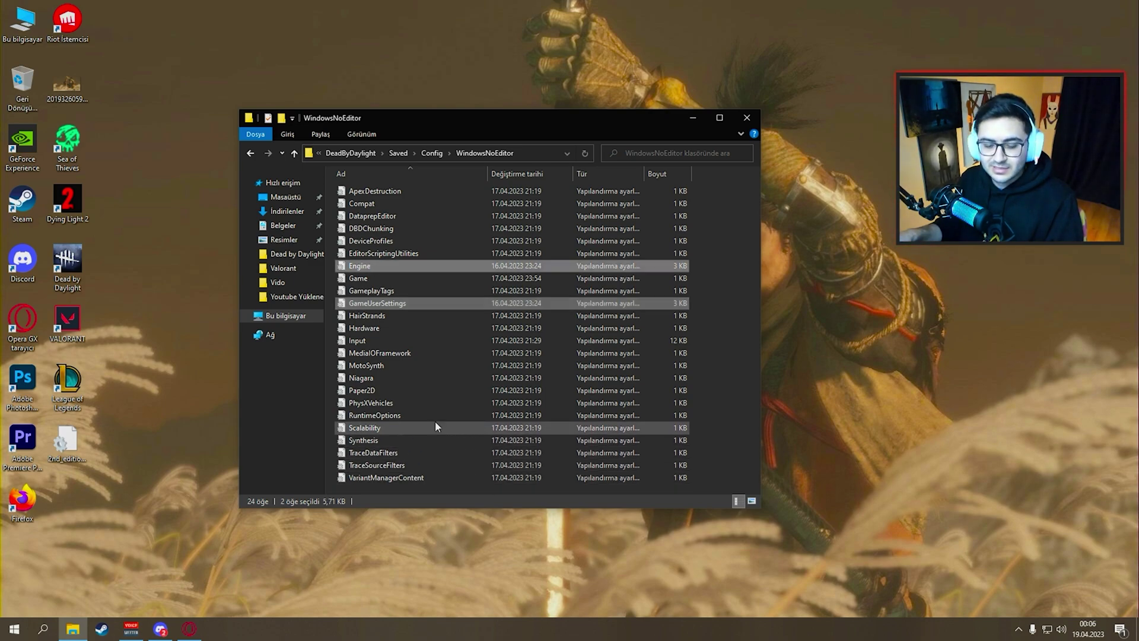
right_click(380, 268)
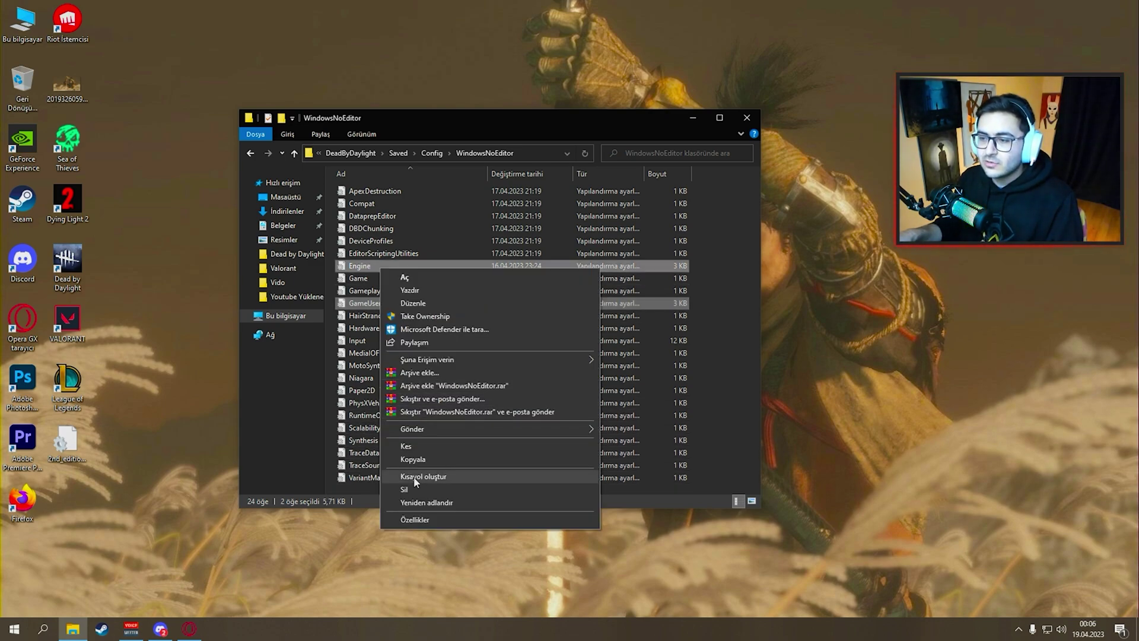
click(410, 460)
Go to the WindowsClient folder and bring up the option for pasting the copied files, leaving it without pasting.
click(432, 154)
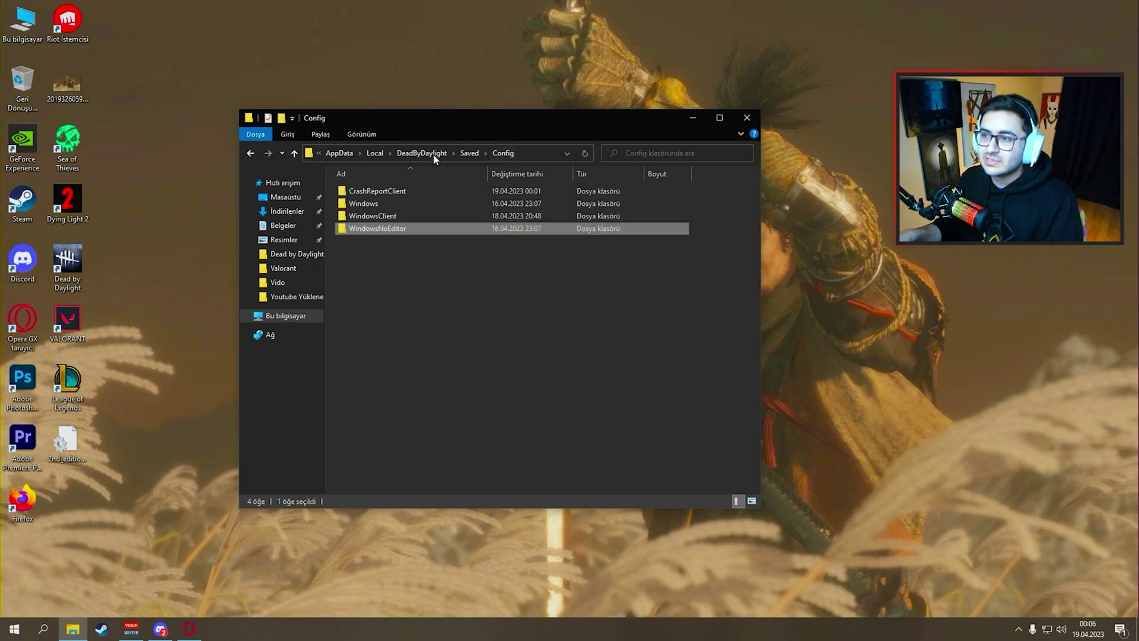
double_click(374, 216)
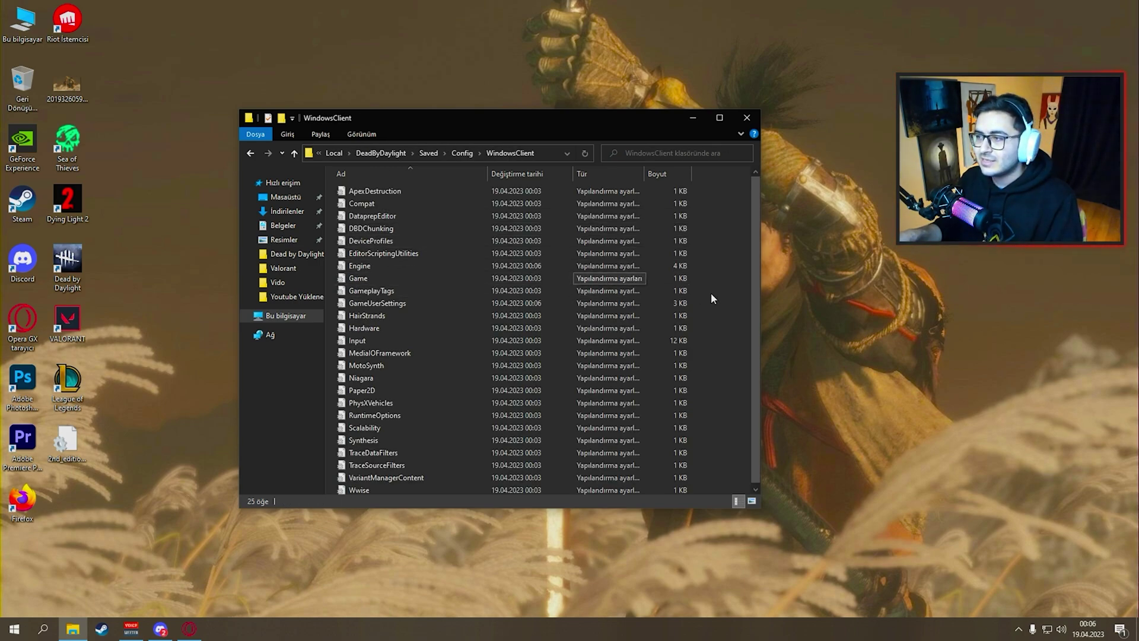
right_click(729, 309)
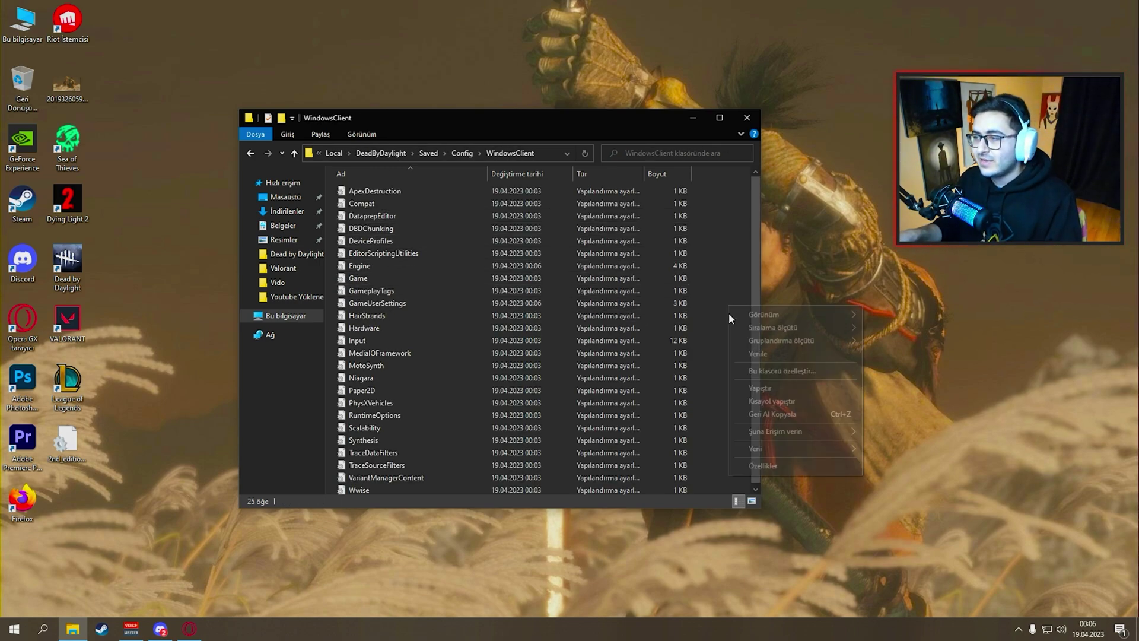
click(728, 255)
Compare the file lists of the WindowsNoEditor and WindowsClient folders and return to the Config folder.
click(466, 153)
double_click(404, 228)
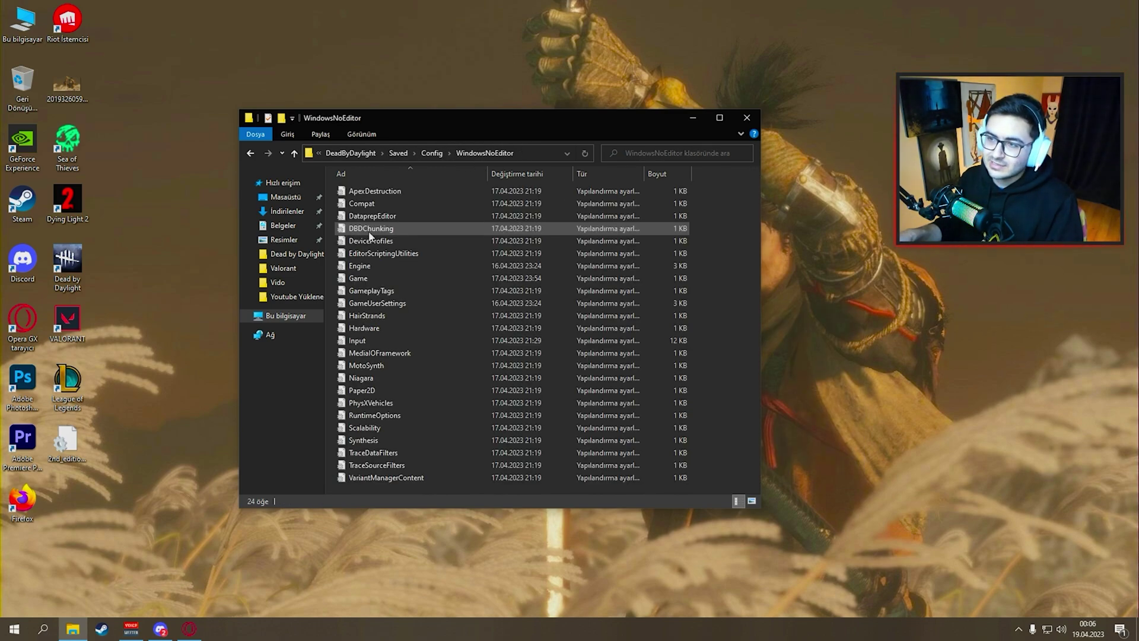
click(250, 153)
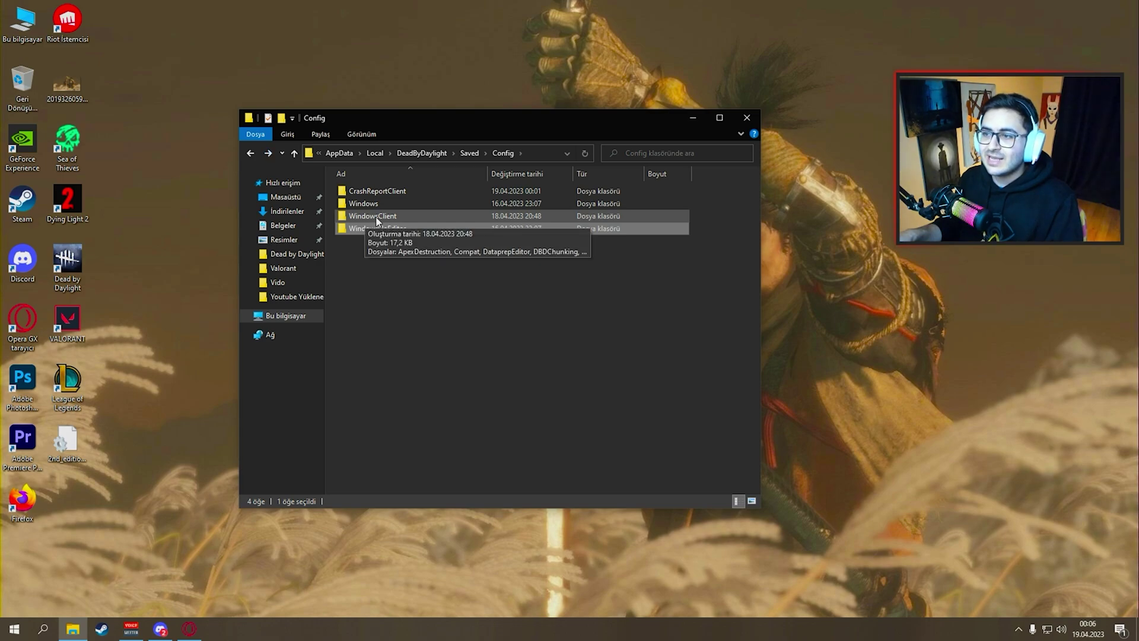
double_click(380, 215)
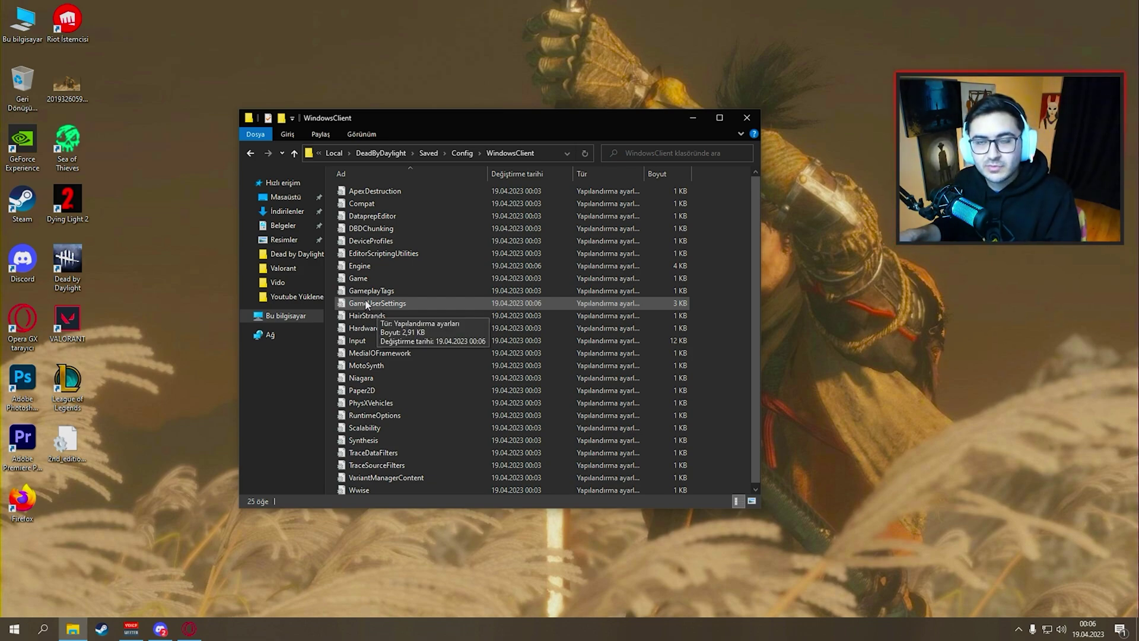
click(462, 153)
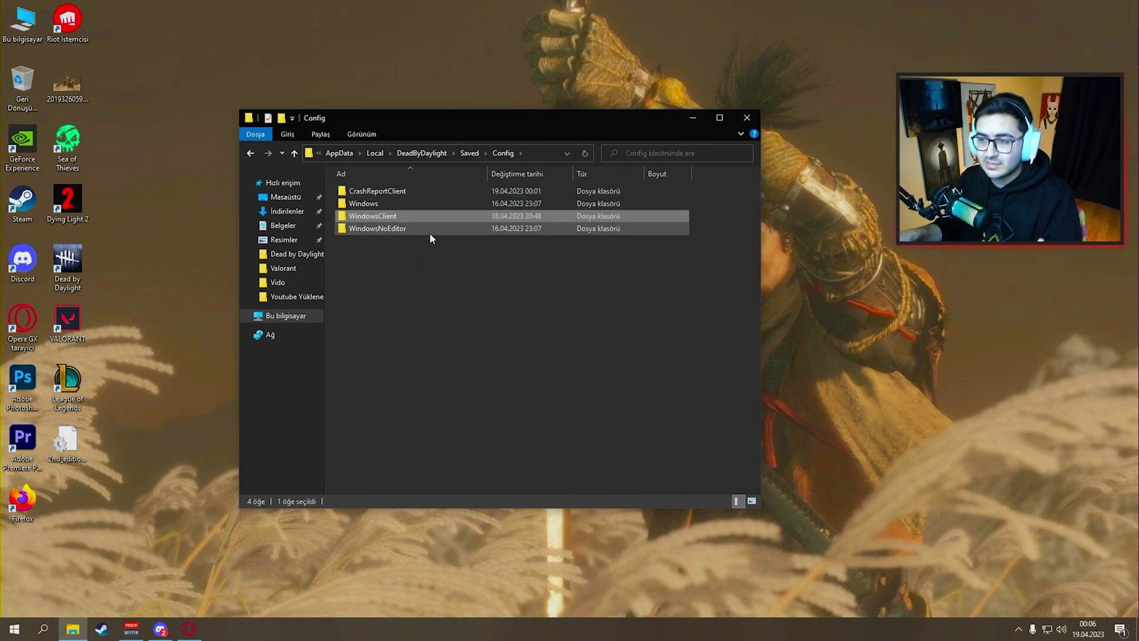
click(422, 268)
click(371, 217)
click(397, 255)
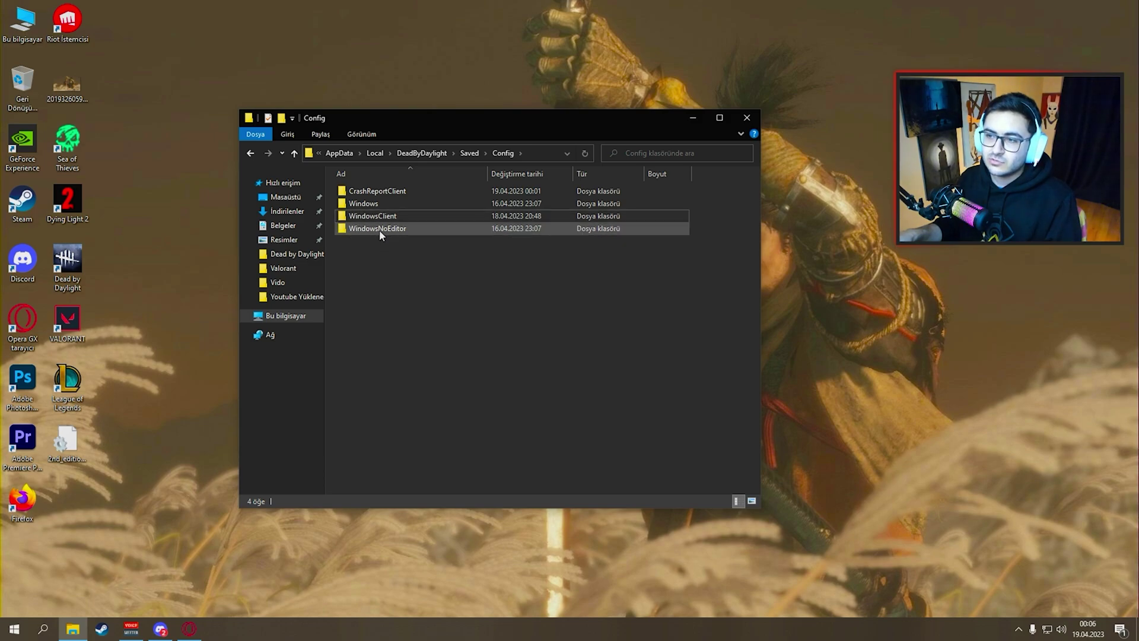
click(382, 217)
click(398, 258)
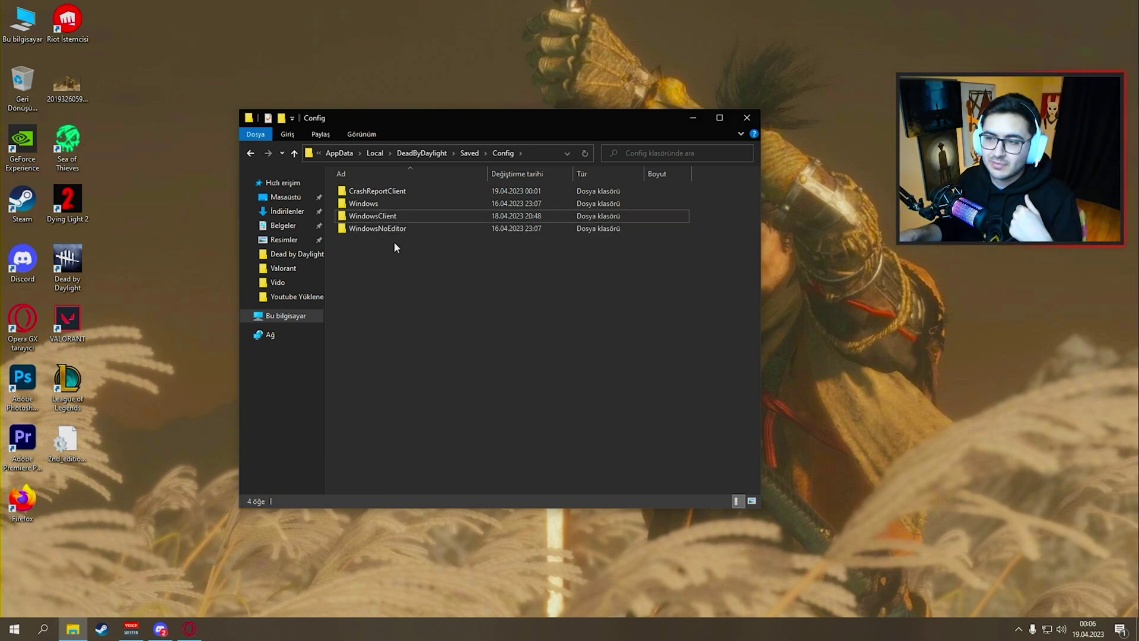
click(383, 231)
drag(358, 247, 392, 234)
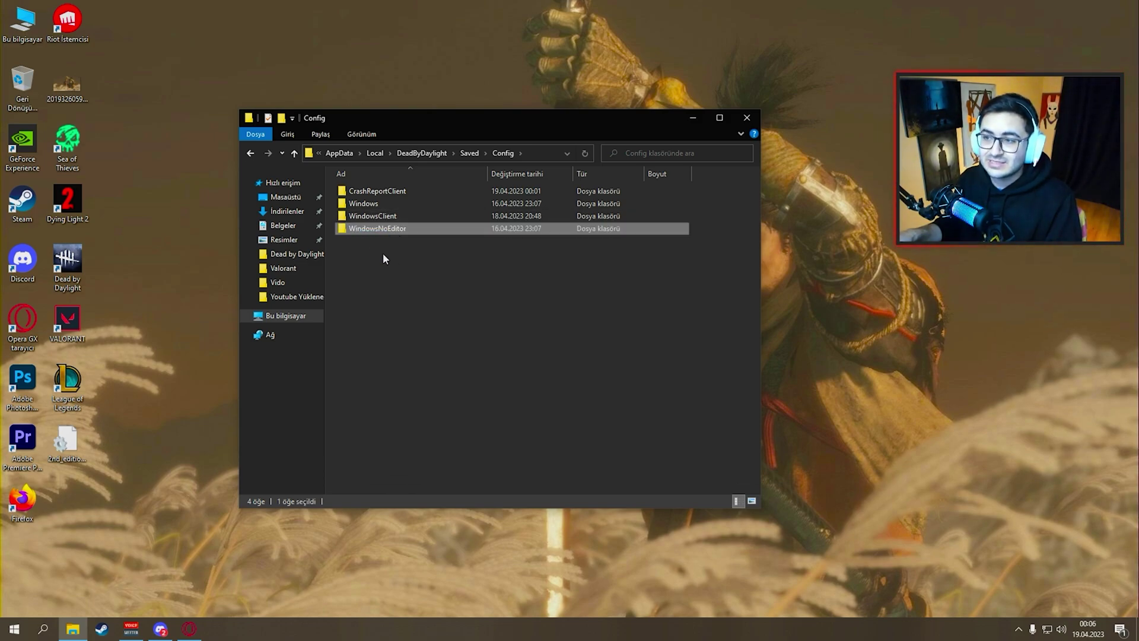
click(372, 217)
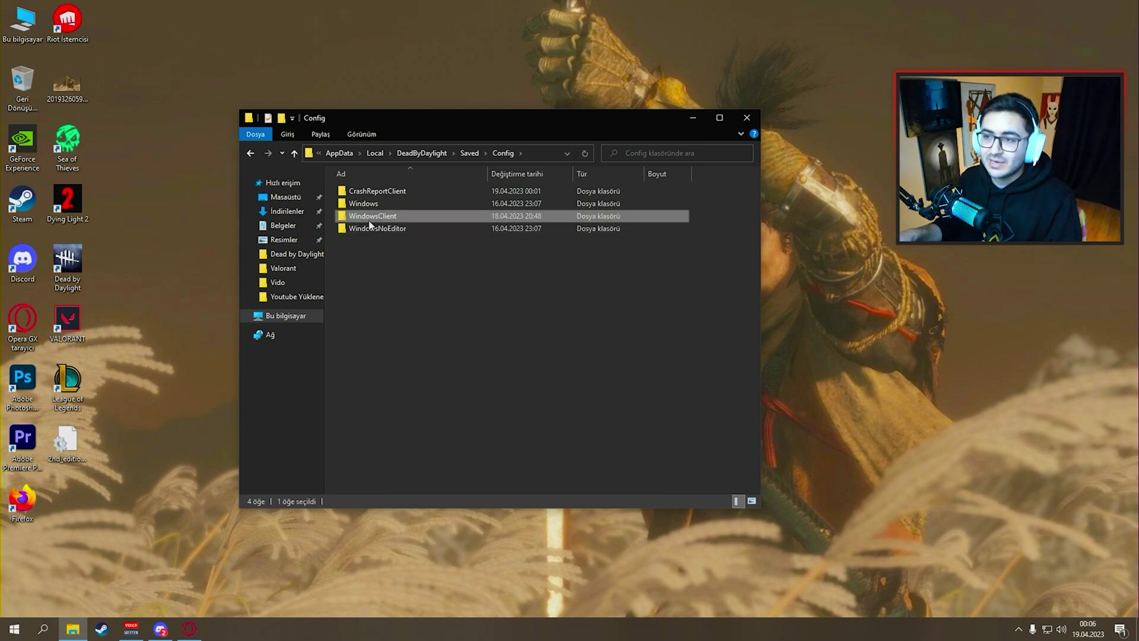
click(377, 240)
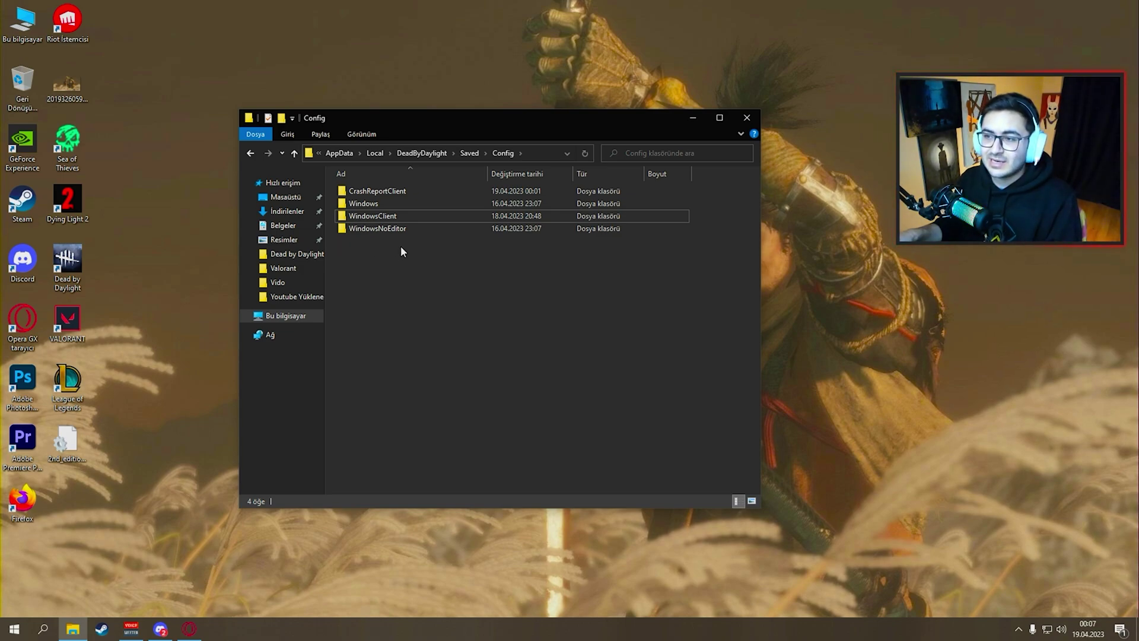
click(363, 217)
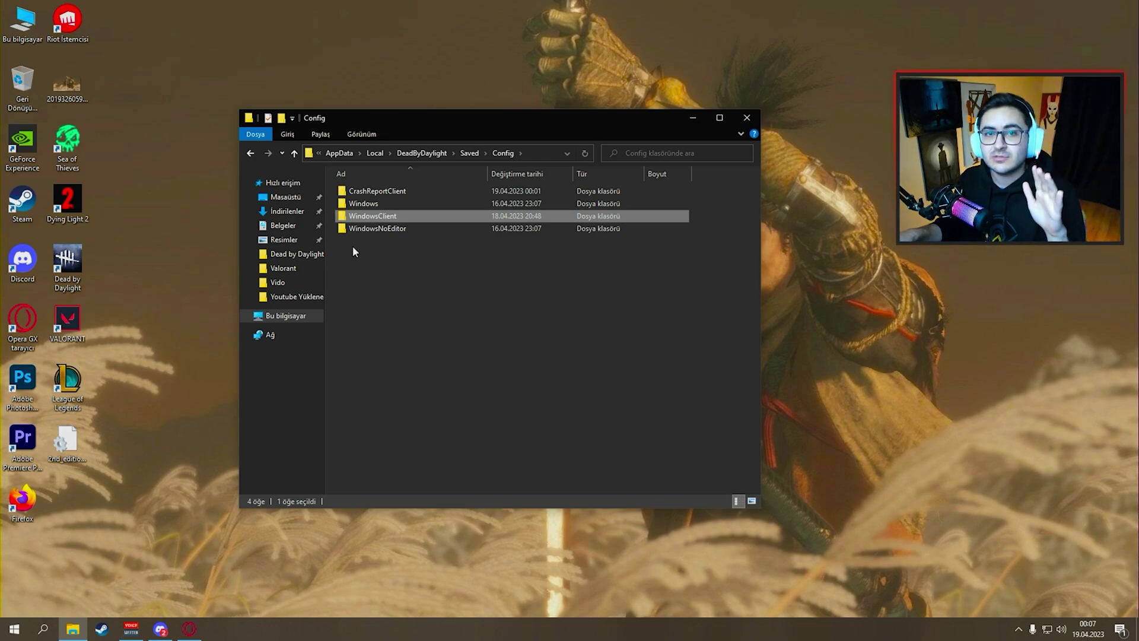
View the configuration files inside the WindowsClient folder and go back to the Config folder.
double_click(354, 217)
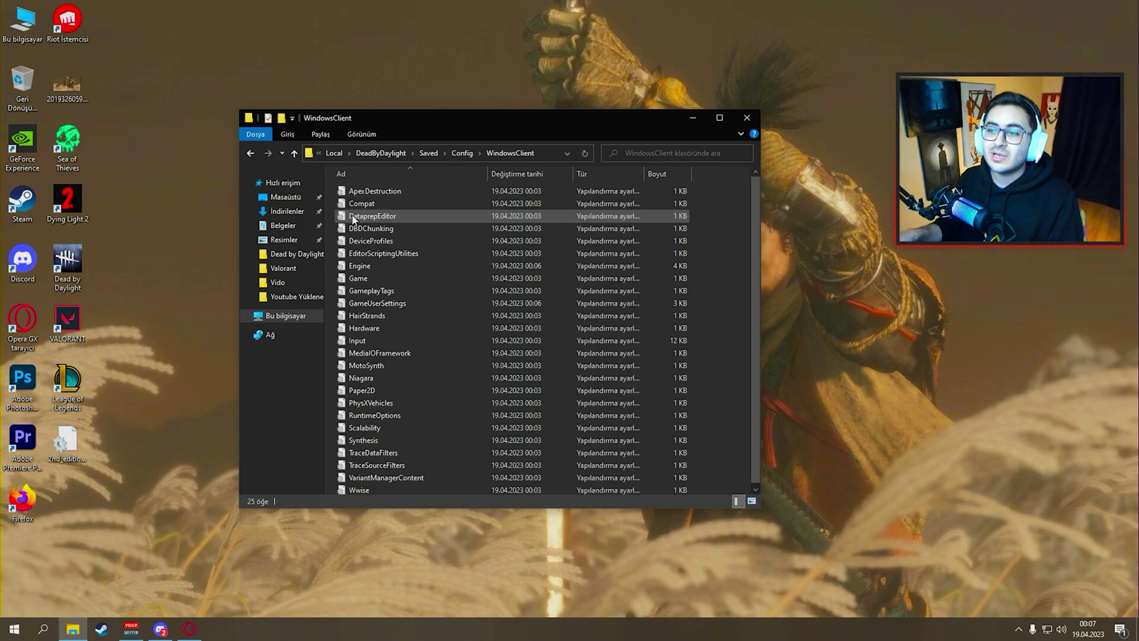
click(254, 154)
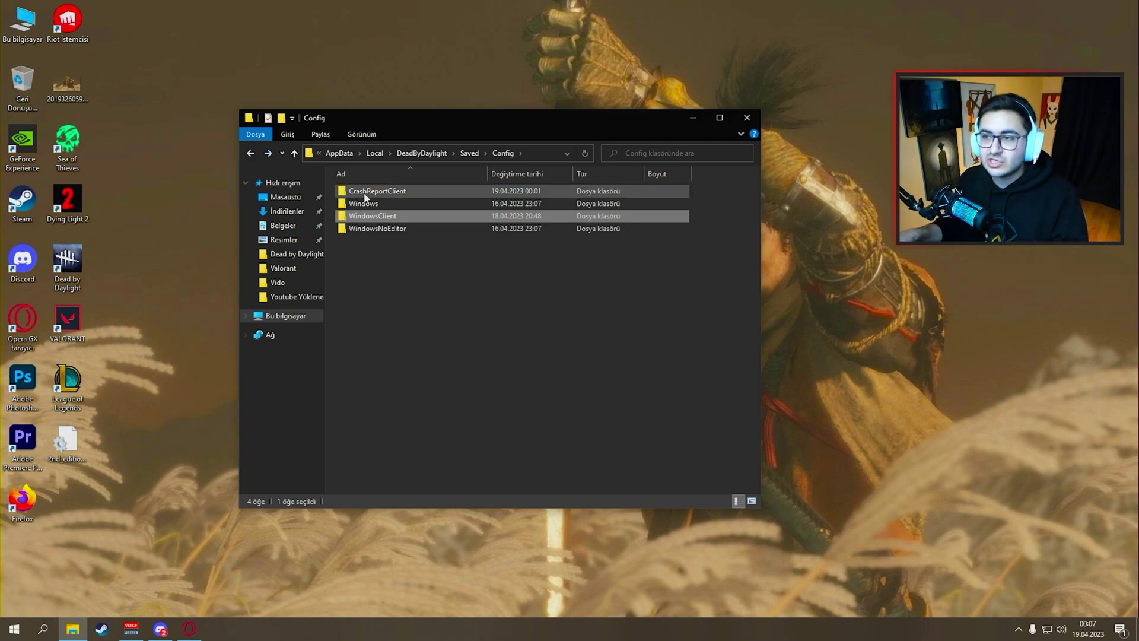
click(391, 264)
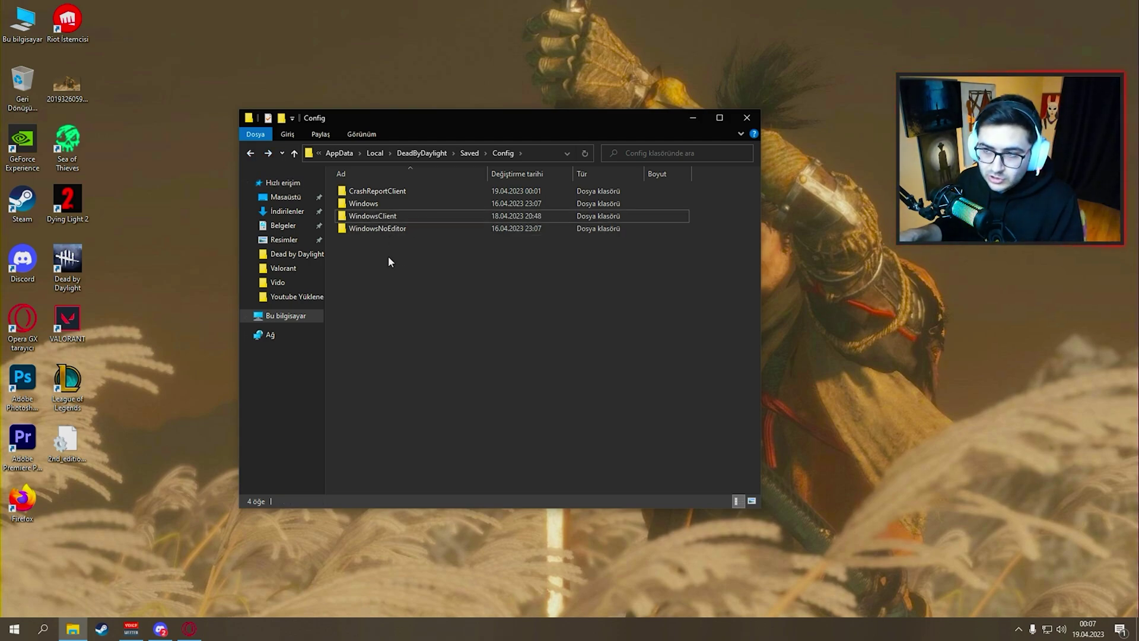